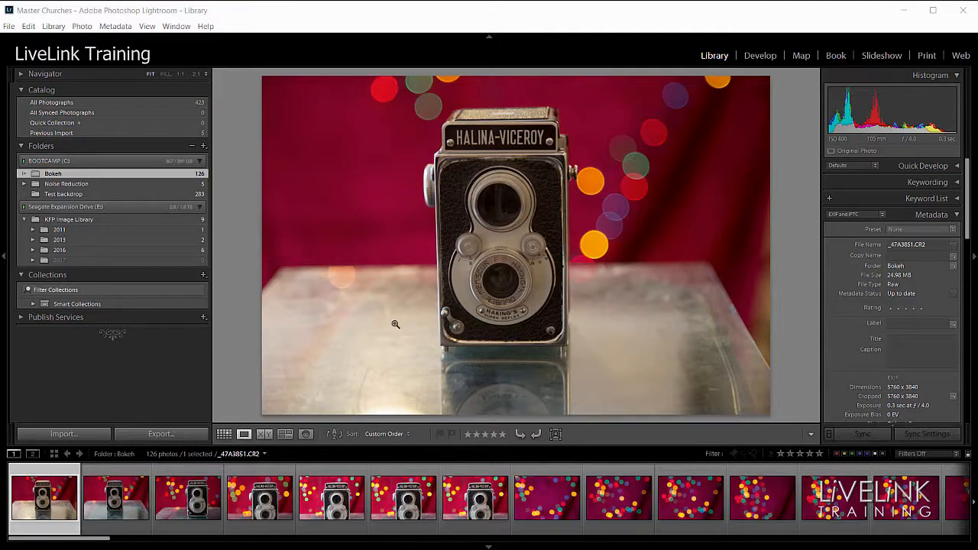
# - Select the first, third, fifth, sixth and eighth photos in the filmstrip as a non-adjacent selection
pyautogui.click(364, 20)
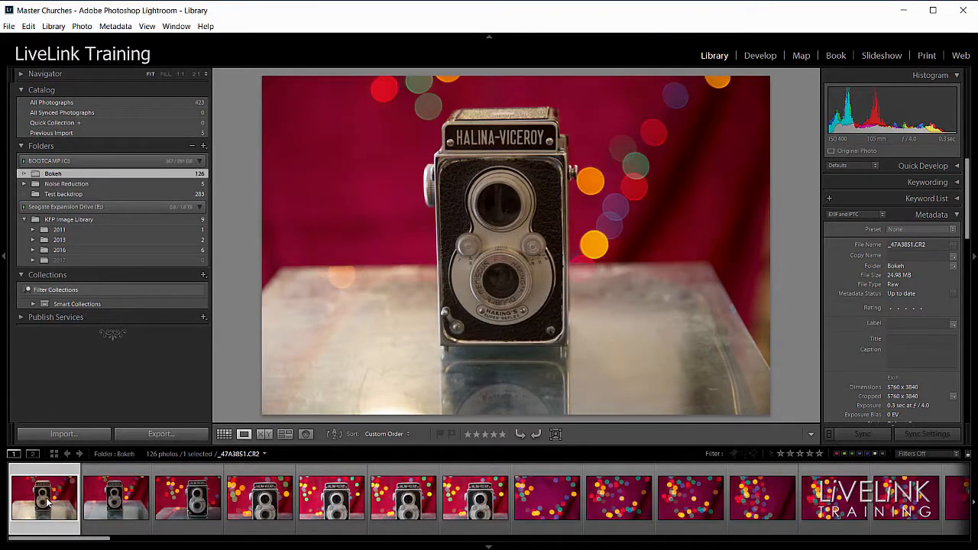
pyautogui.keyDown('ctrl'); pyautogui.click(195, 502); pyautogui.keyUp('ctrl')
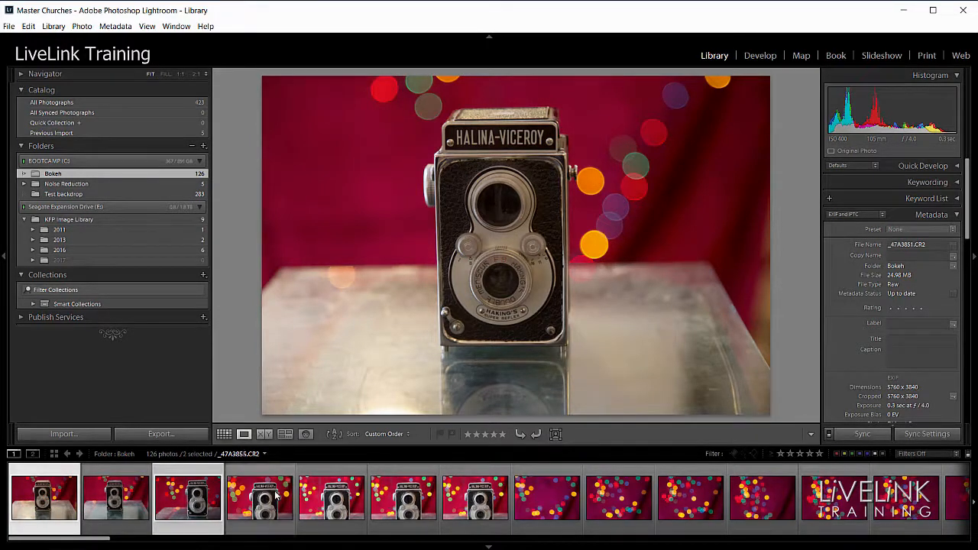
pyautogui.keyDown('ctrl'); pyautogui.click(321, 495); pyautogui.keyUp('ctrl')
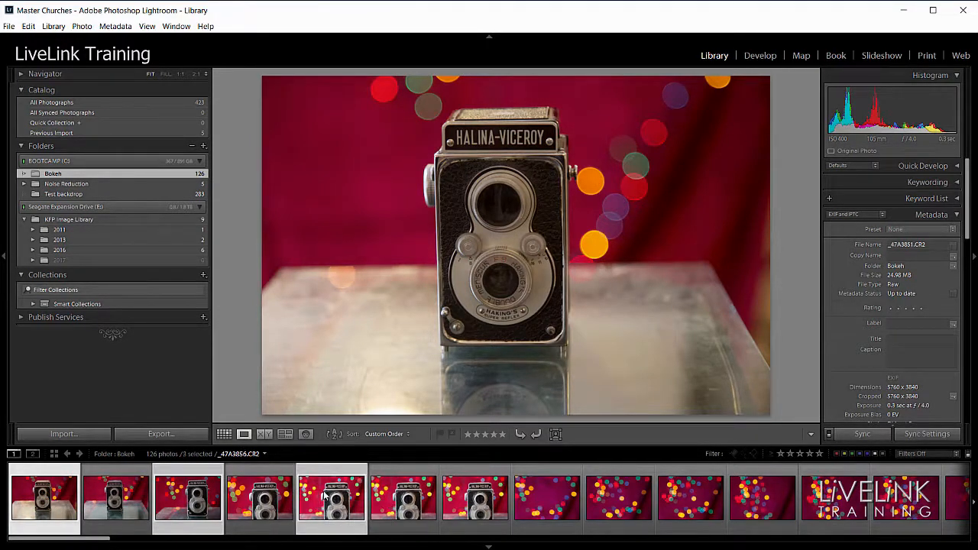
pyautogui.keyDown('ctrl'); pyautogui.click(389, 496); pyautogui.keyUp('ctrl')
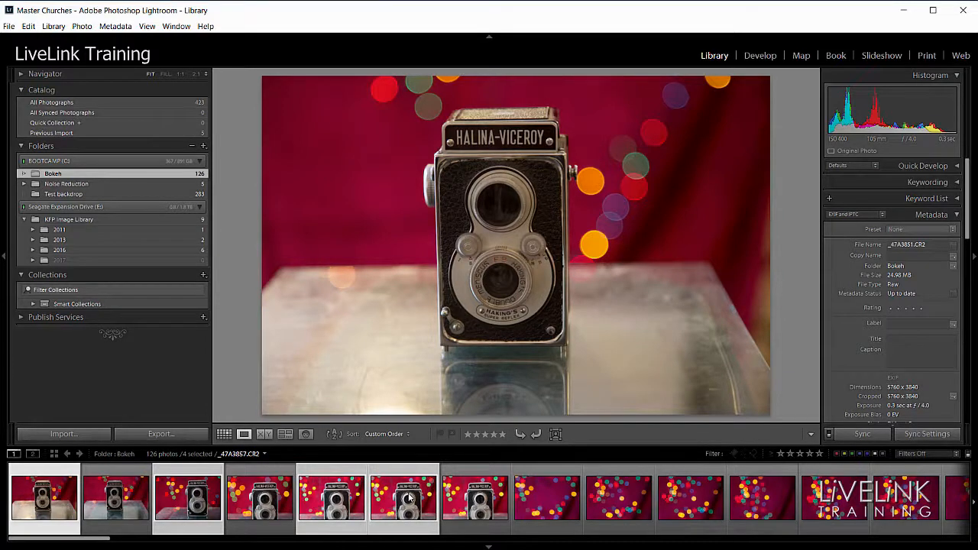
pyautogui.keyDown('ctrl'); pyautogui.click(550, 489); pyautogui.keyUp('ctrl')
pyautogui.keyDown('ctrl'); pyautogui.click(550, 493); pyautogui.keyUp('ctrl')
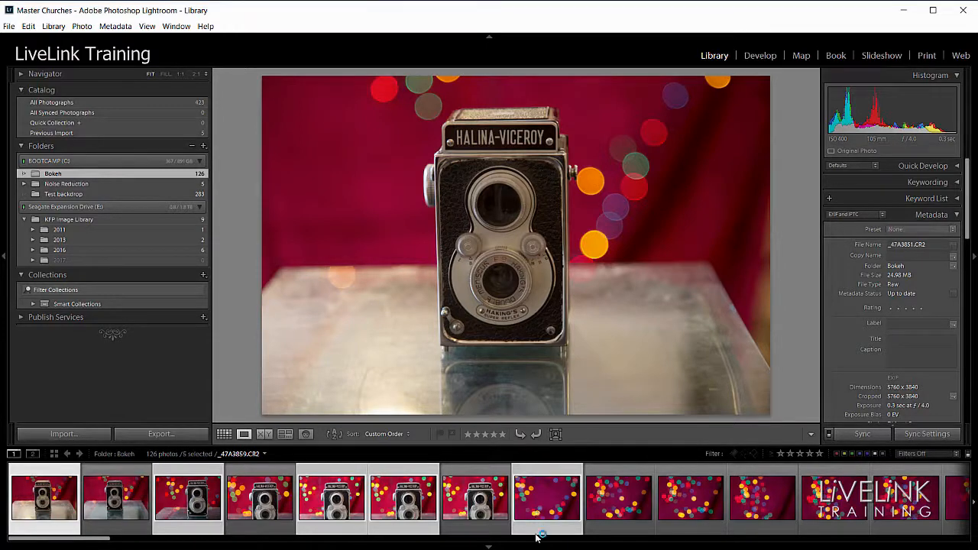
pyautogui.keyDown('ctrl'); pyautogui.click(550, 495); pyautogui.keyUp('ctrl')
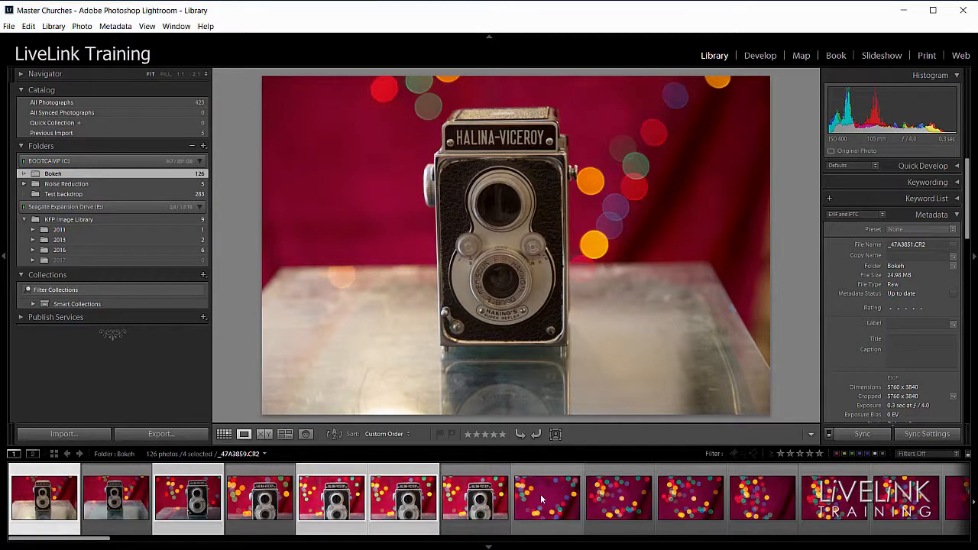
pyautogui.keyDown('ctrl'); pyautogui.click(545, 501); pyautogui.keyUp('ctrl')
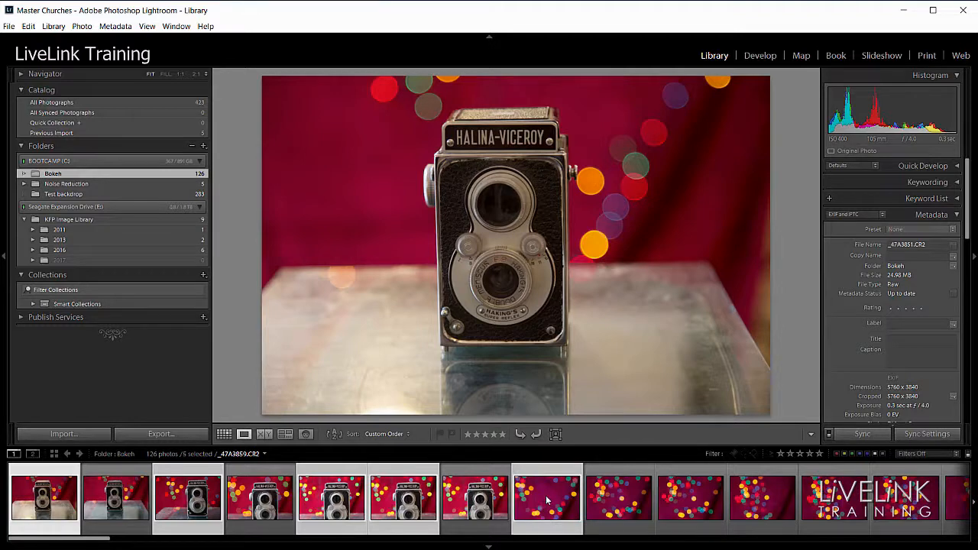
# - Select the first eight photos in the filmstrip as one continuous range
pyautogui.click(474, 497)
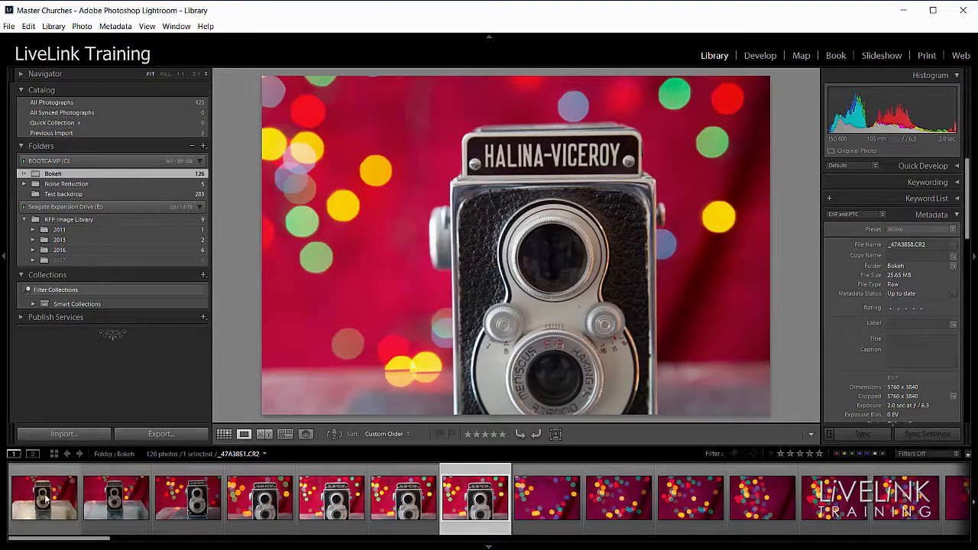
pyautogui.click(49, 499)
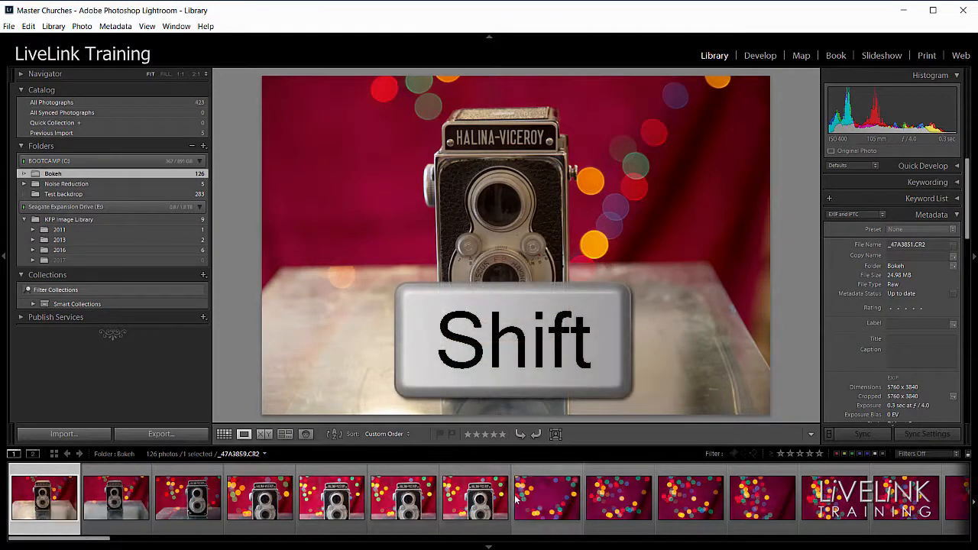
pyautogui.keyDown('shift'); pyautogui.click(539, 500); pyautogui.keyUp('shift')
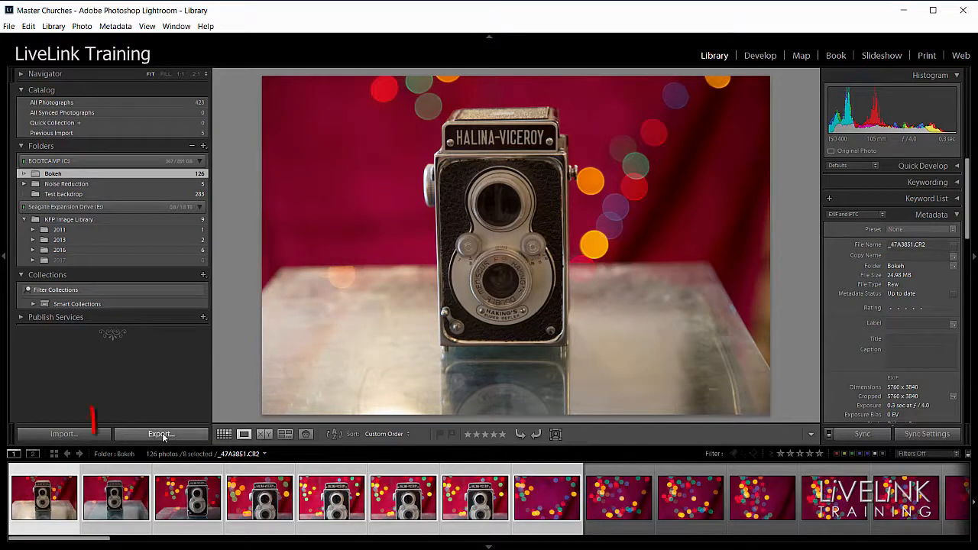
# - Open the Export dialog for the selected photos and expand its Export Location settings
pyautogui.click(9, 26)
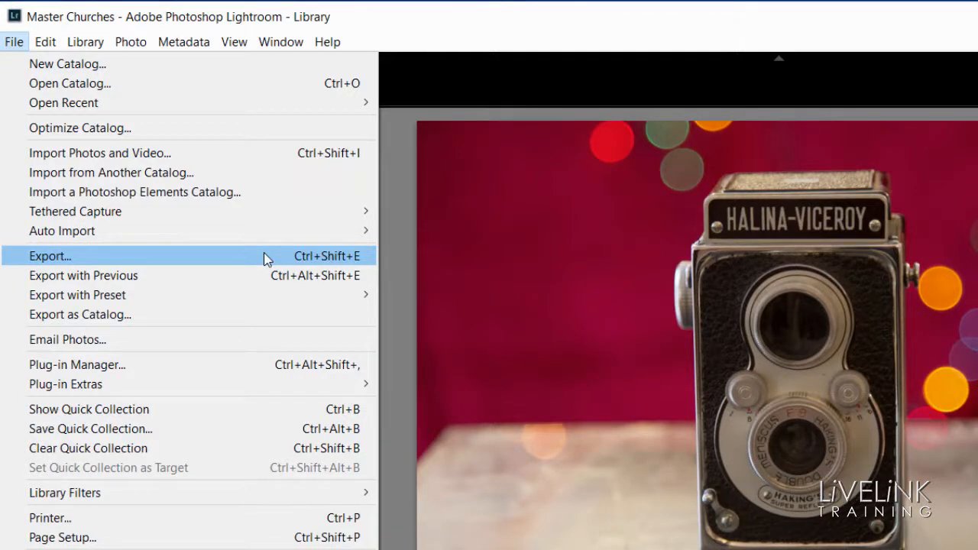
pyautogui.click(264, 253)
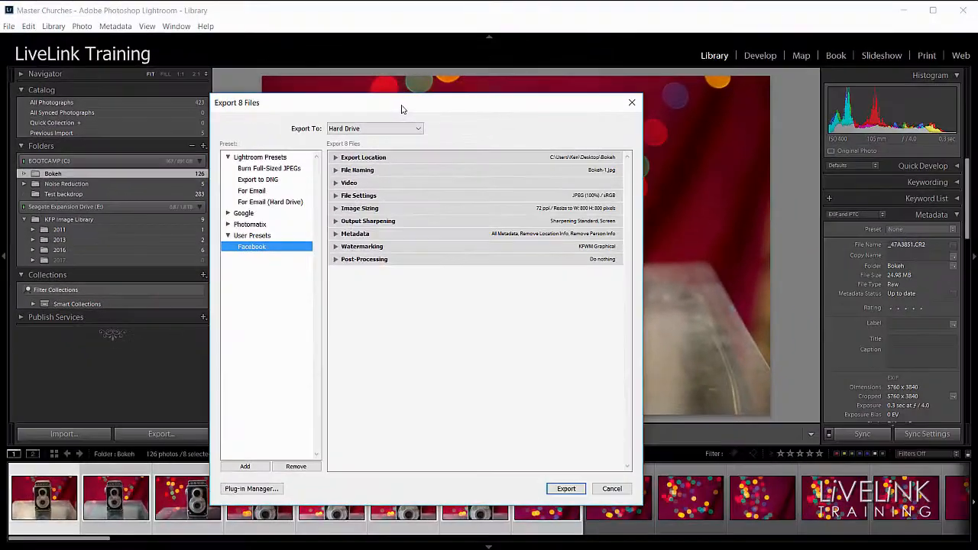
pyautogui.moveTo(401, 109); pyautogui.dragTo(465, 67)
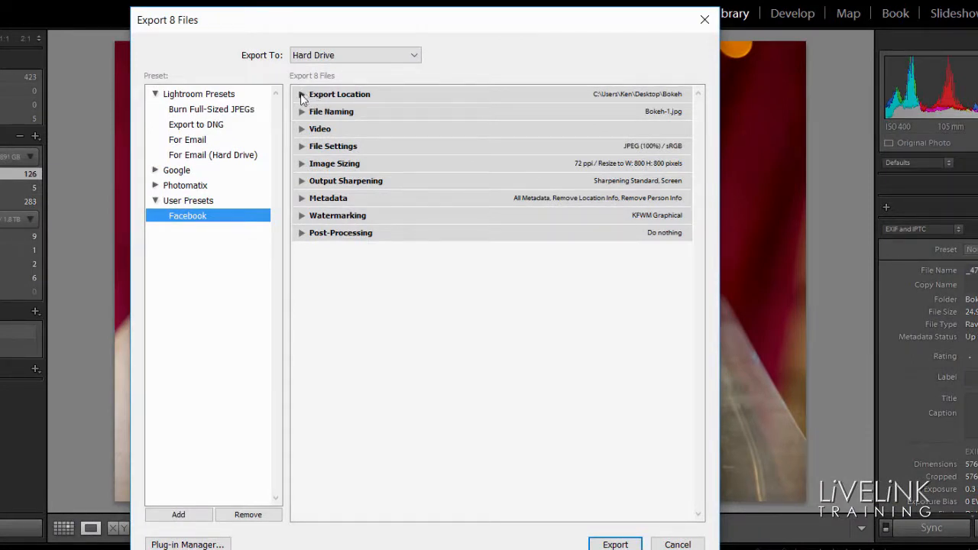
pyautogui.click(302, 94)
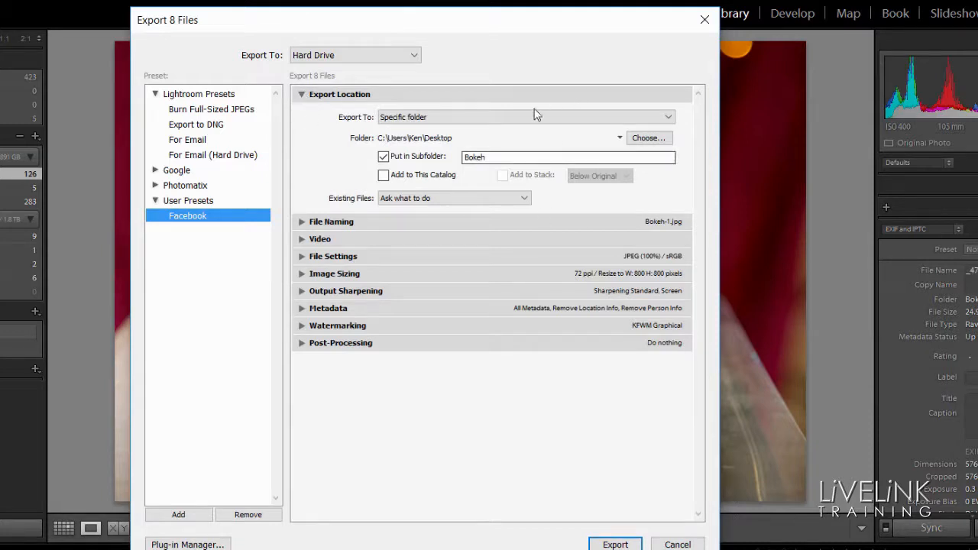
pyautogui.click(304, 99)
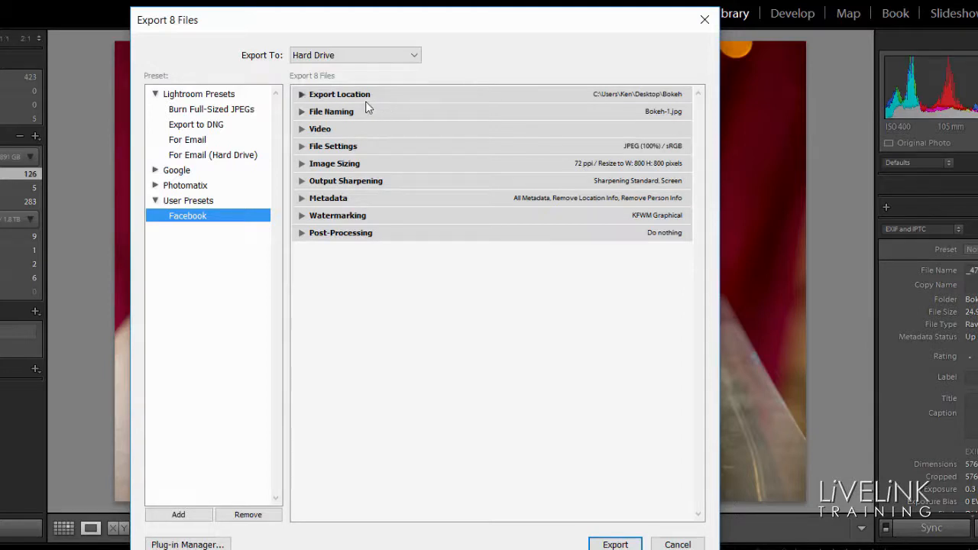
pyautogui.click(302, 95)
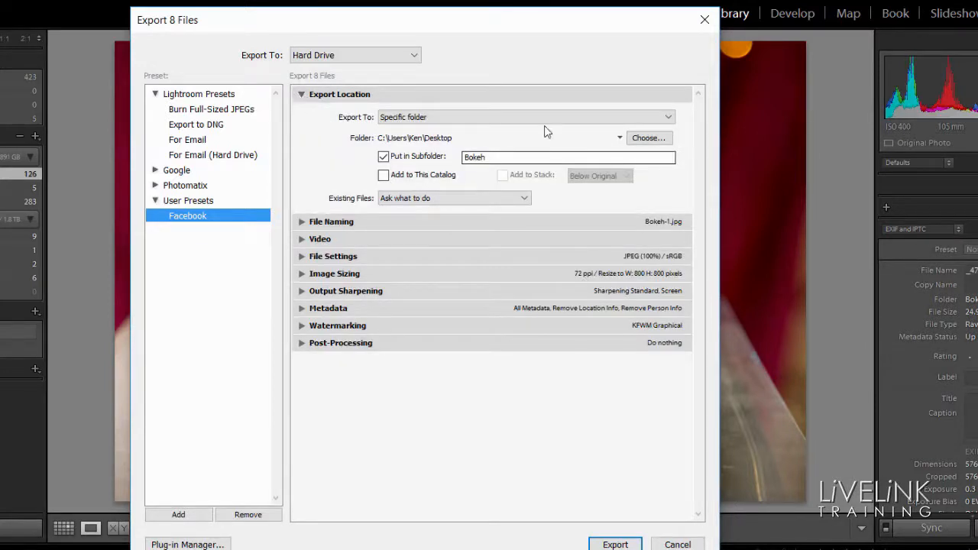
# - Set the export destination to a specific folder and choose the Desktop as that folder
pyautogui.doubleClick(669, 119)
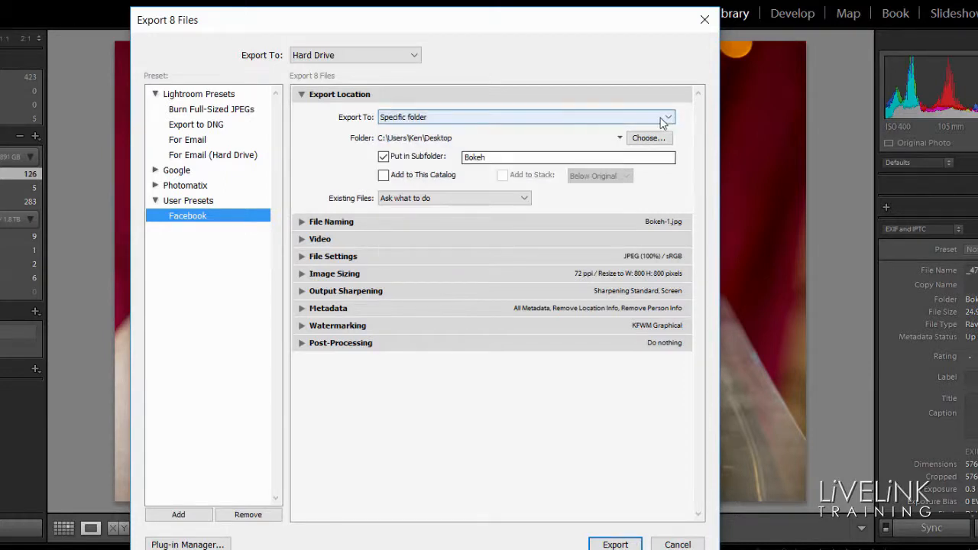
pyautogui.click(667, 120)
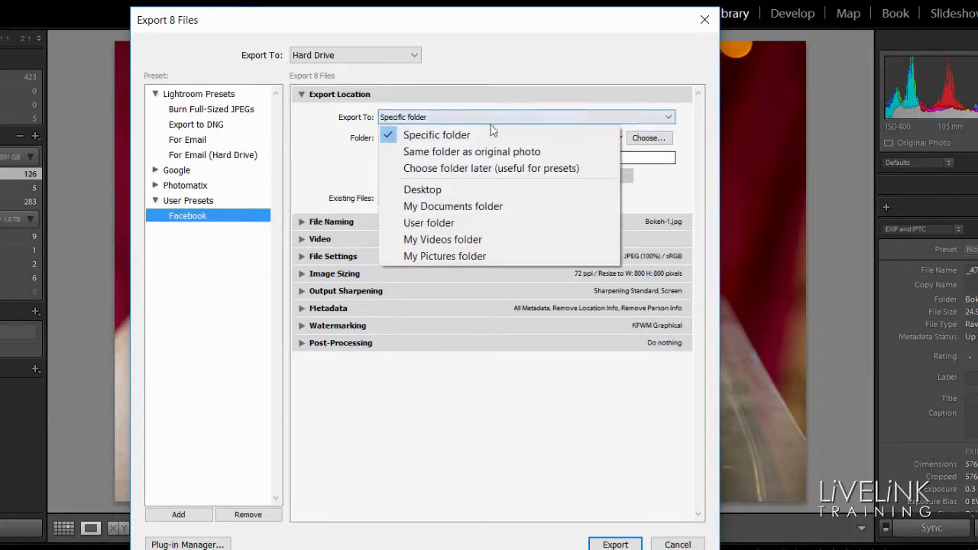
pyautogui.click(449, 134)
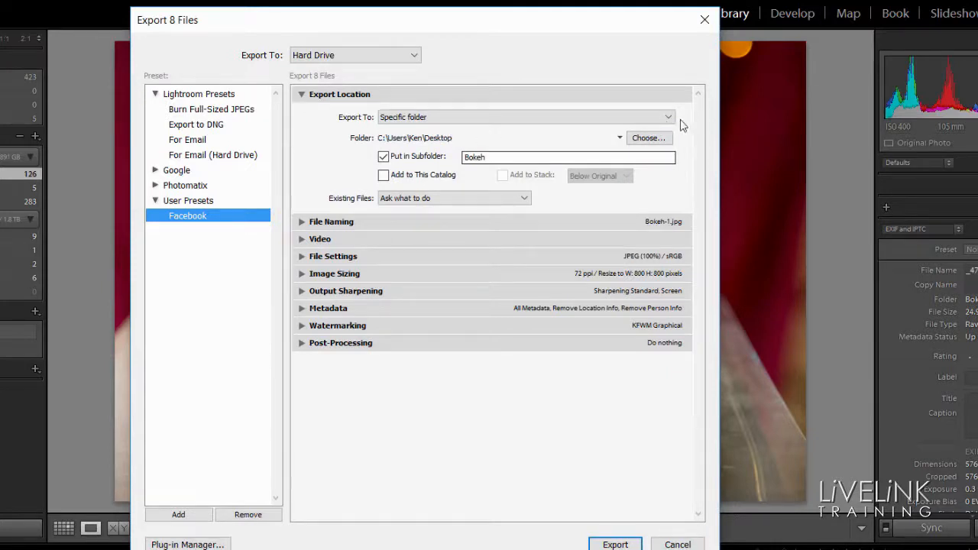
pyautogui.click(382, 154)
pyautogui.click(647, 139)
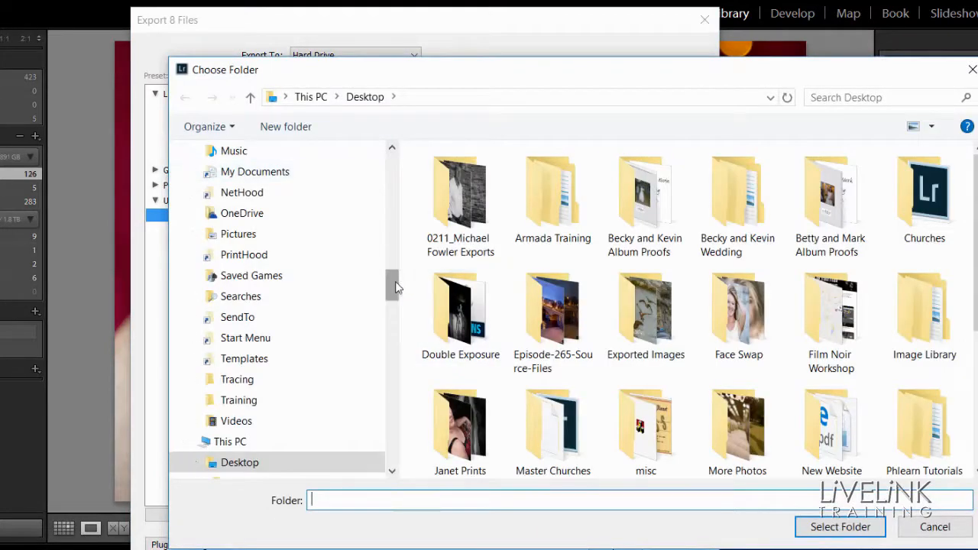
pyautogui.moveTo(393, 284); pyautogui.dragTo(396, 260)
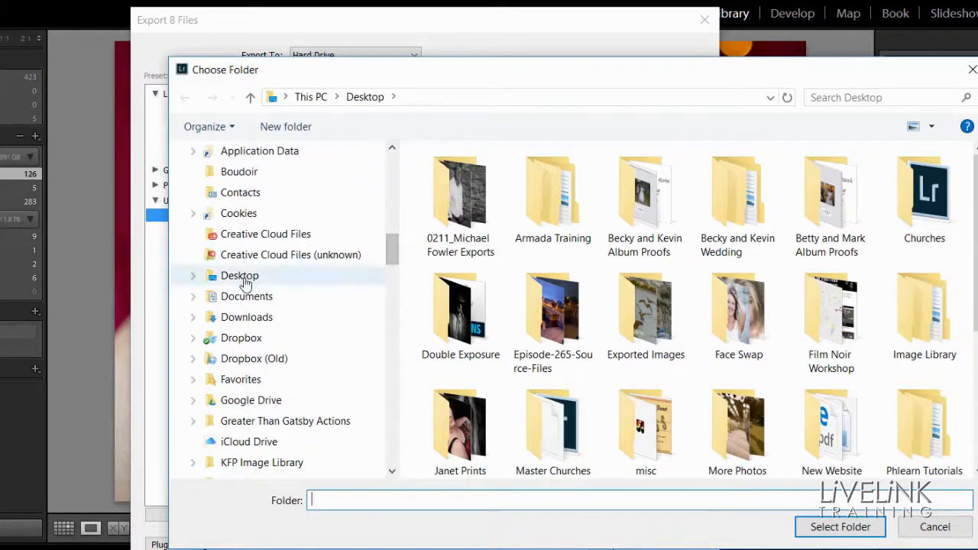
pyautogui.click(246, 283)
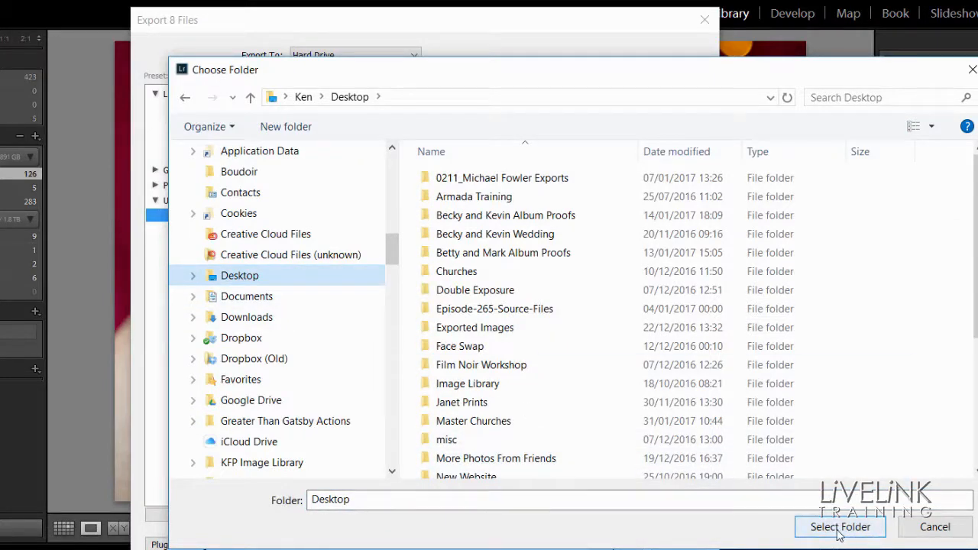
pyautogui.click(838, 529)
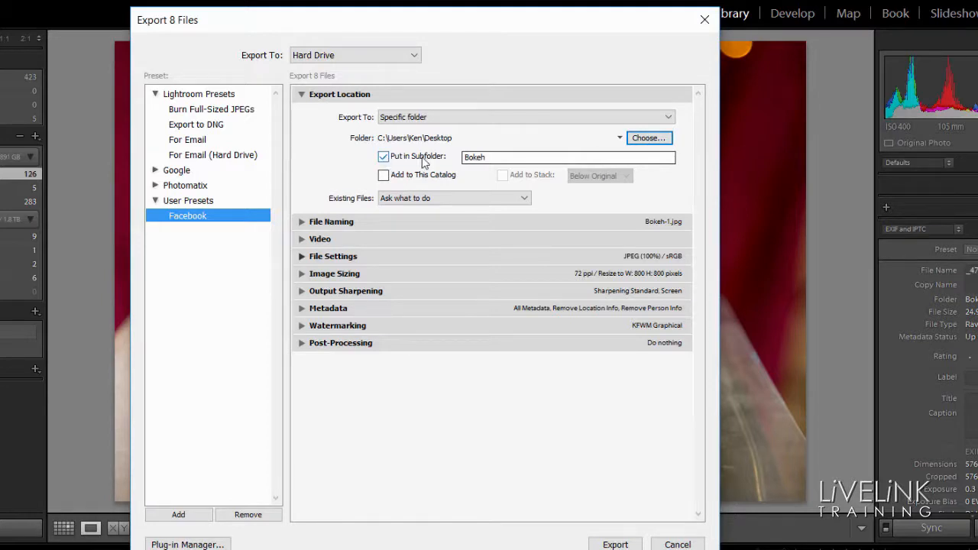
# - Name the export subfolder Bokeh and collapse the Export Location settings
pyautogui.doubleClick(490, 156)
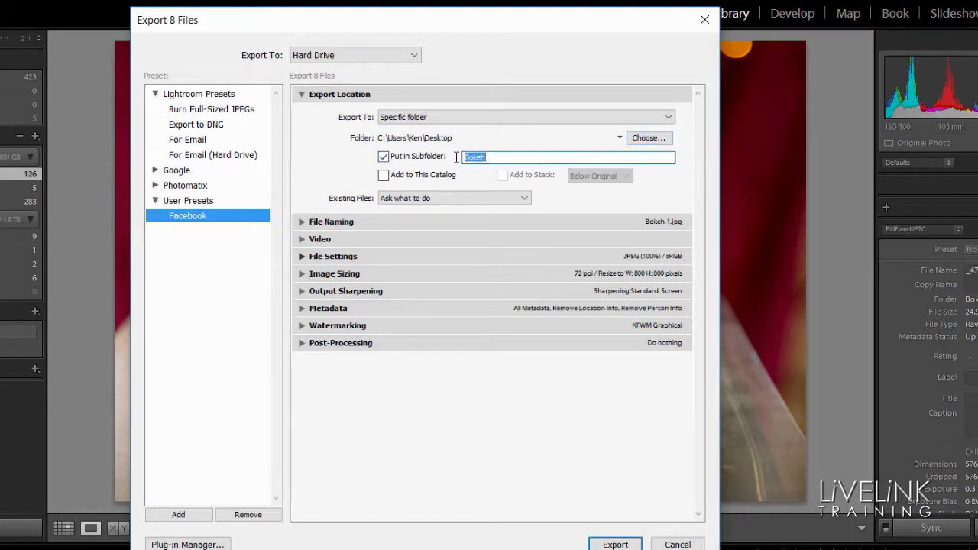
pyautogui.write('B')
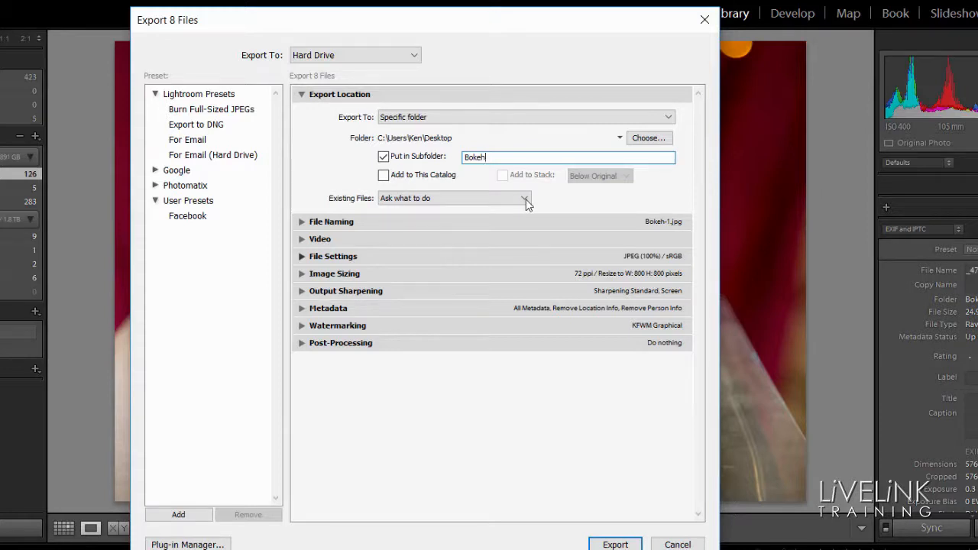
pyautogui.click(301, 95)
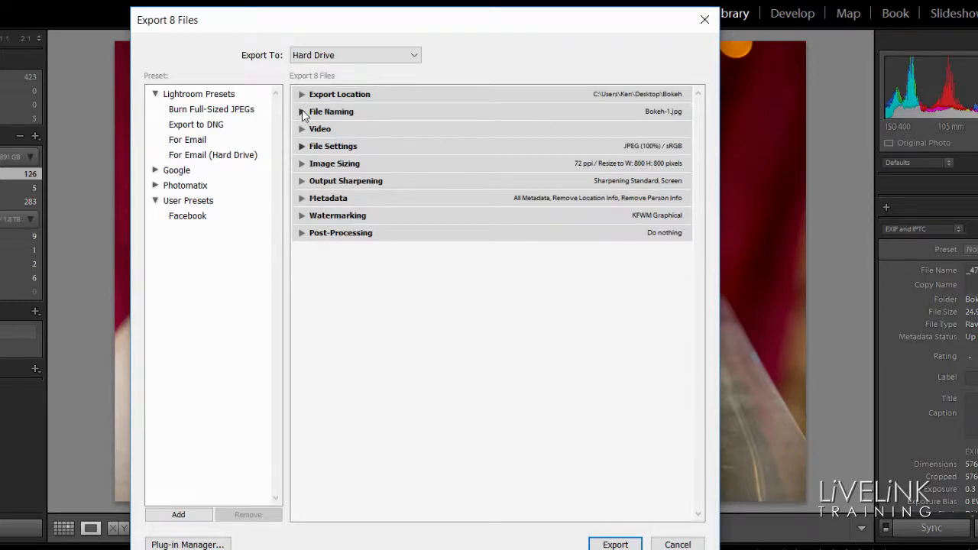
# - In the File Naming settings, enable renaming of the exported files with the Custom Name - Sequence template
pyautogui.click(302, 112)
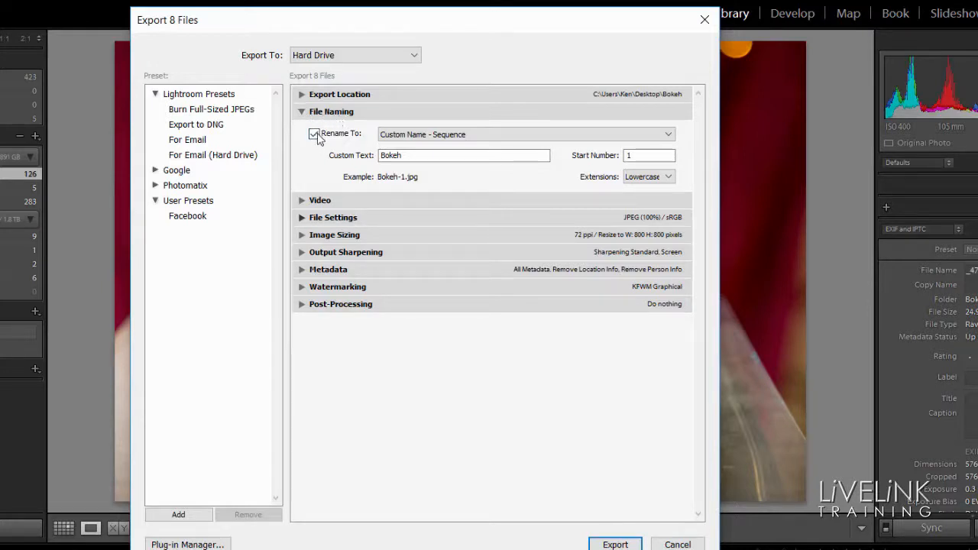
pyautogui.click(314, 134)
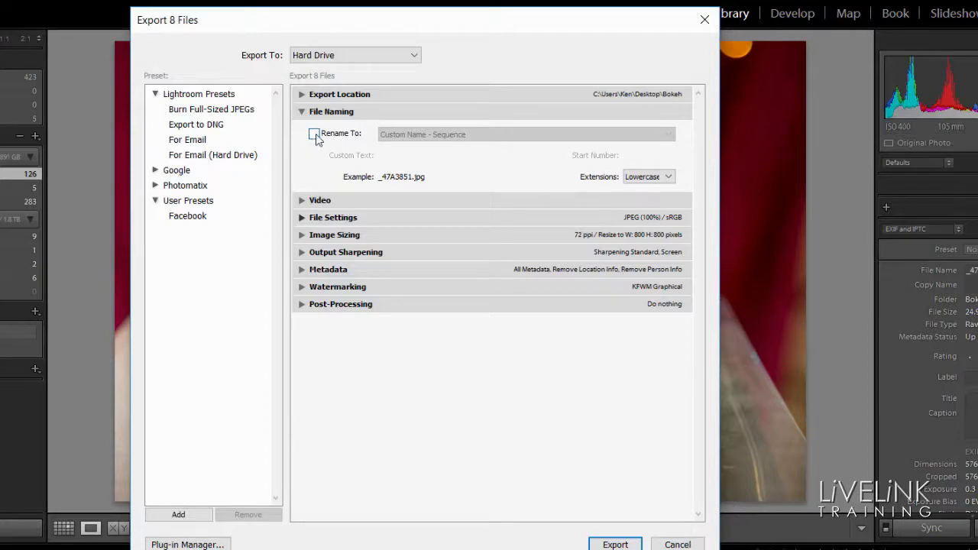
pyautogui.click(314, 134)
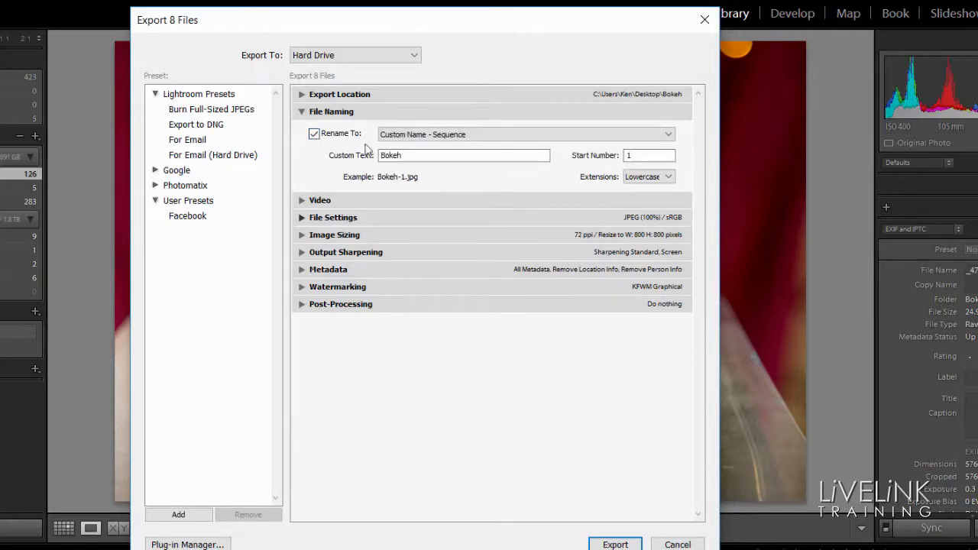
pyautogui.click(670, 134)
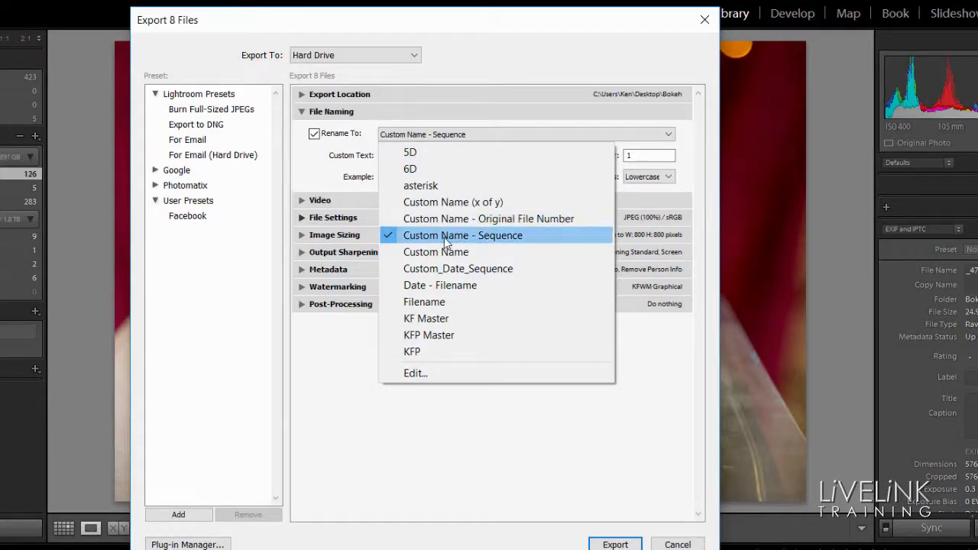
pyautogui.click(501, 236)
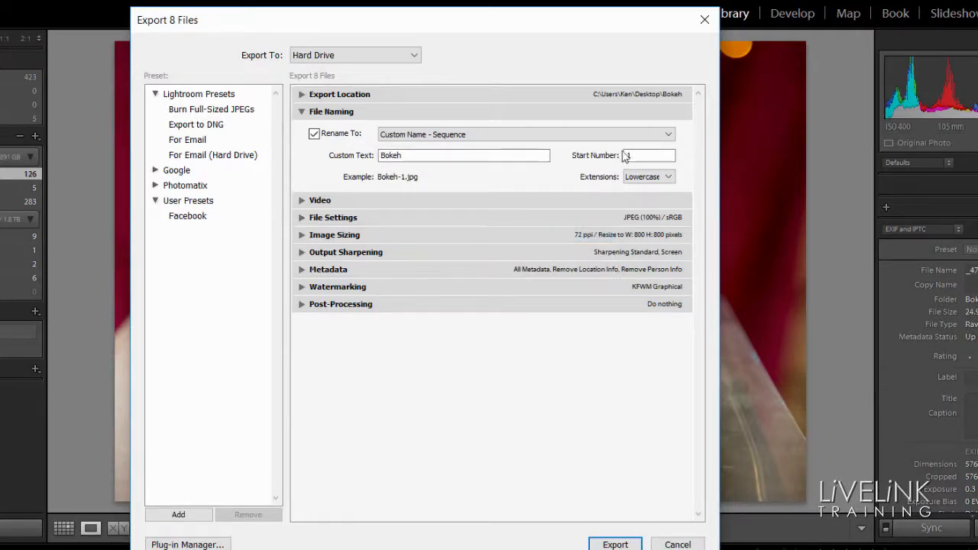
# - Enter Bokeh as the custom text for the file names and choose Lowercase extensions
pyautogui.click(388, 155)
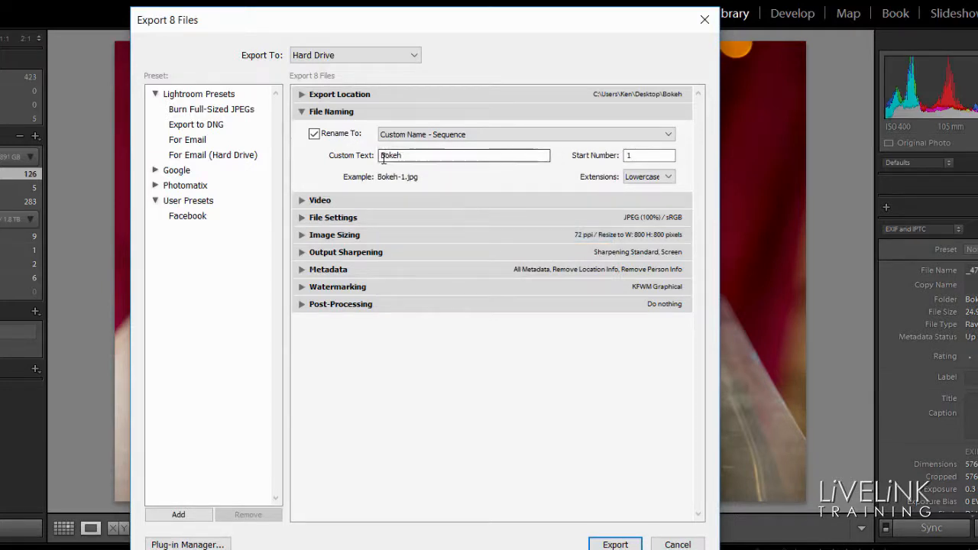
pyautogui.click(634, 157)
pyautogui.doubleClick(391, 156)
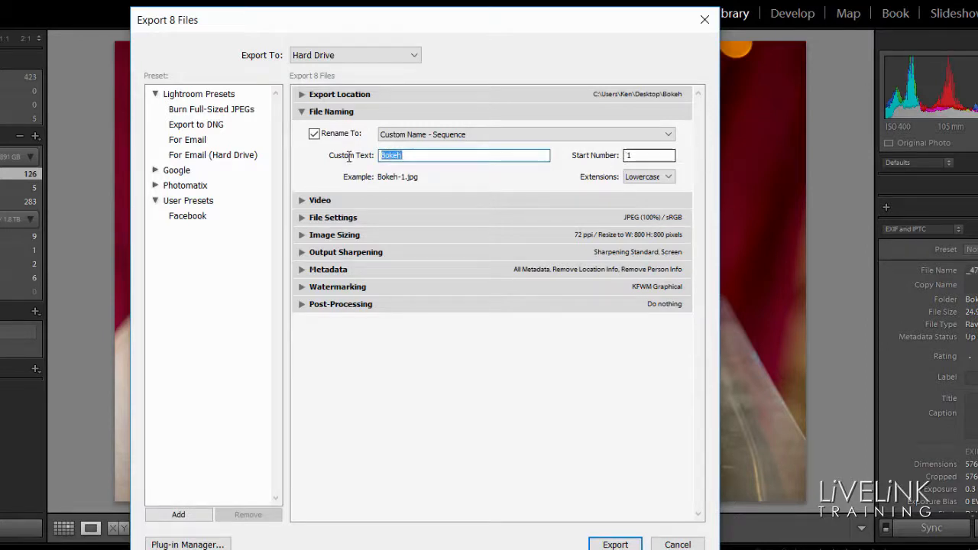
pyautogui.write('Bokeh')
pyautogui.click(665, 182)
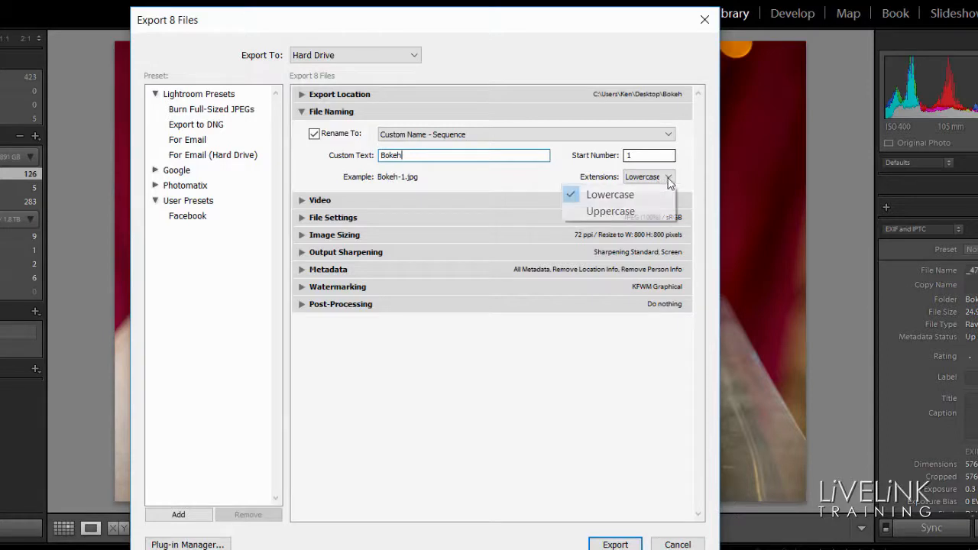
pyautogui.click(628, 196)
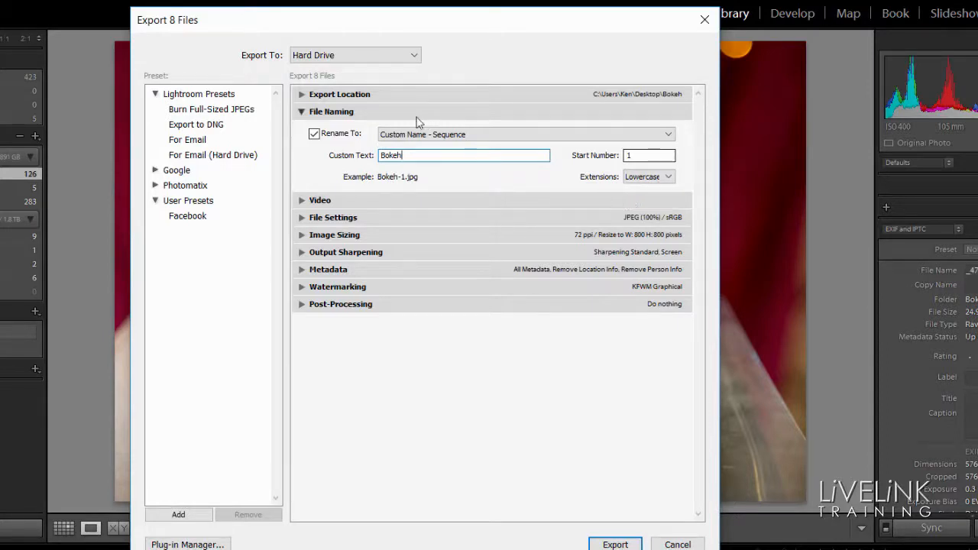
# - Collapse the File Naming settings and review the Video export settings
pyautogui.click(301, 111)
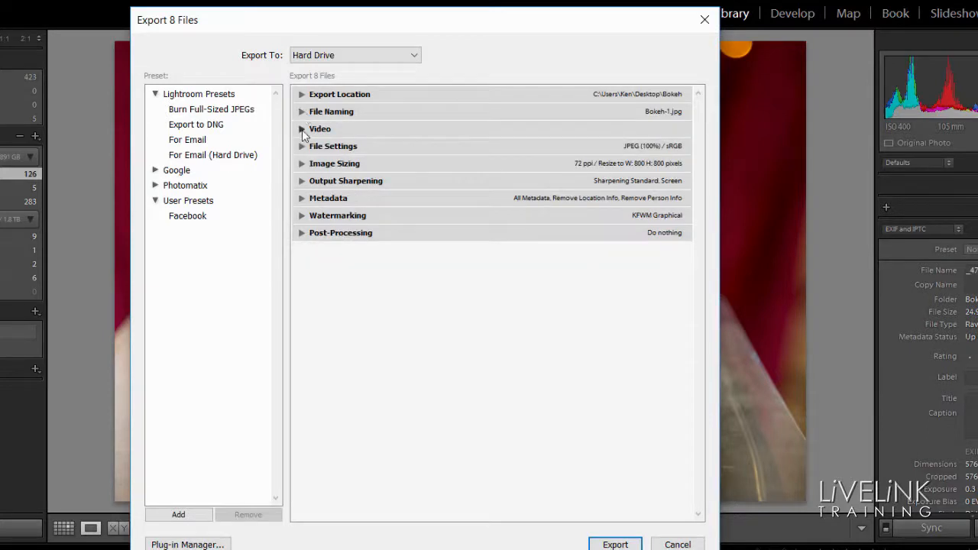
pyautogui.click(302, 129)
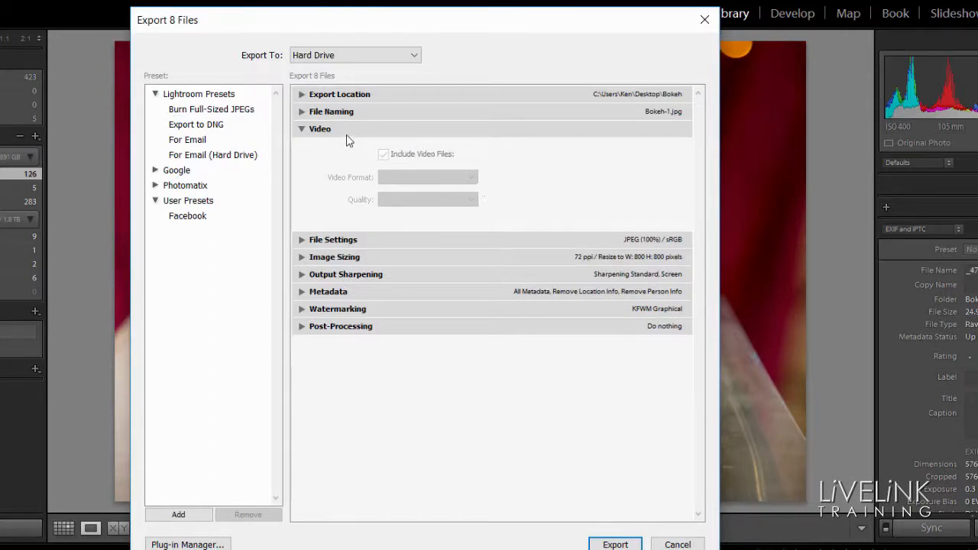
pyautogui.click(304, 133)
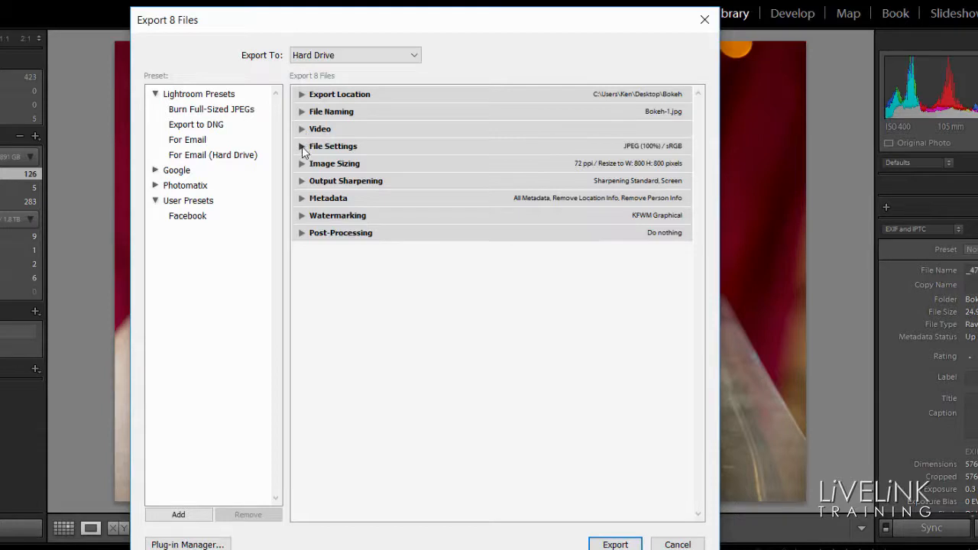
# - In the File Settings, choose JPEG as the image format and sRGB as the color space
pyautogui.click(301, 146)
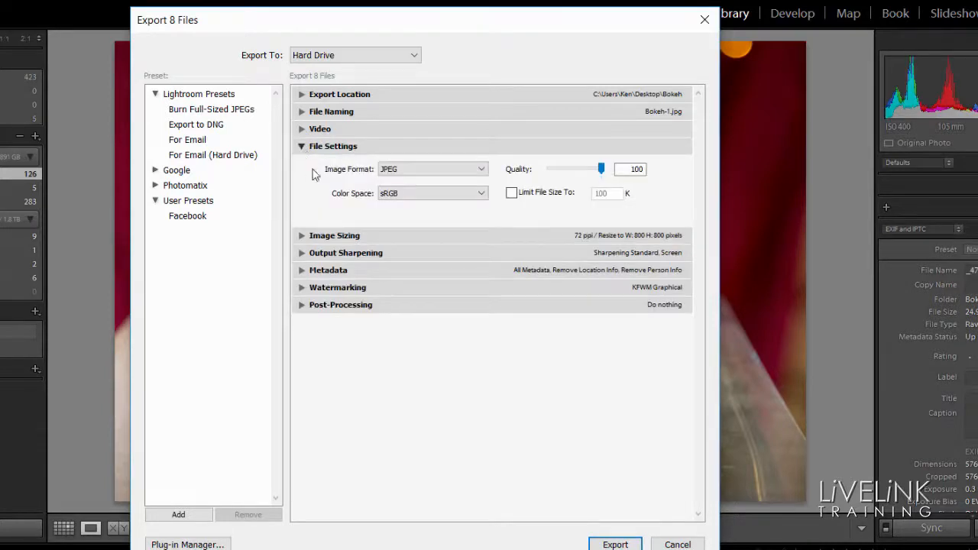
pyautogui.click(481, 173)
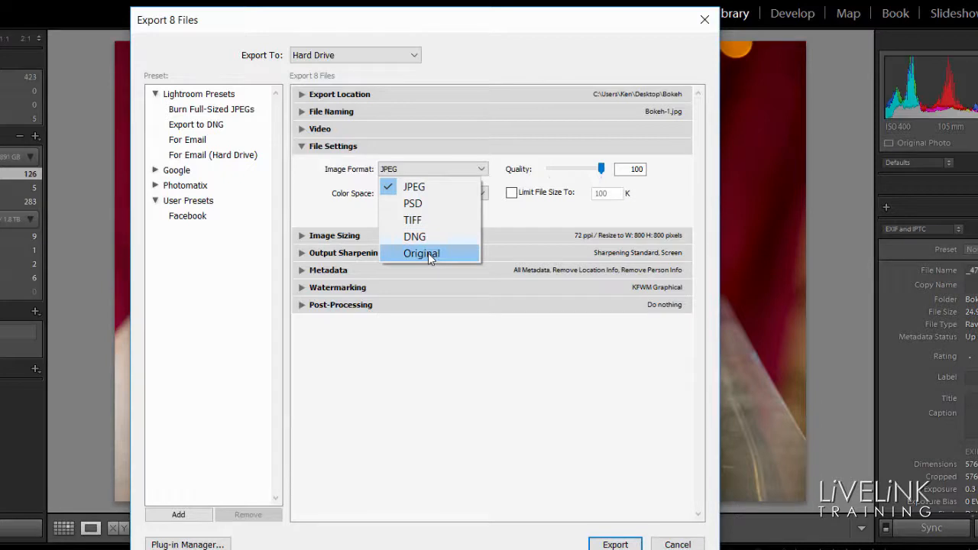
pyautogui.click(440, 191)
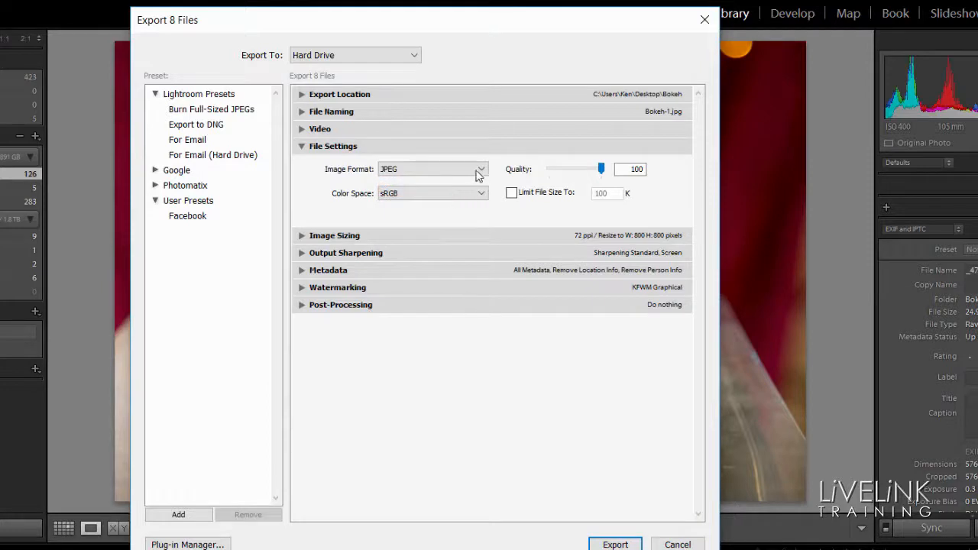
pyautogui.click(481, 194)
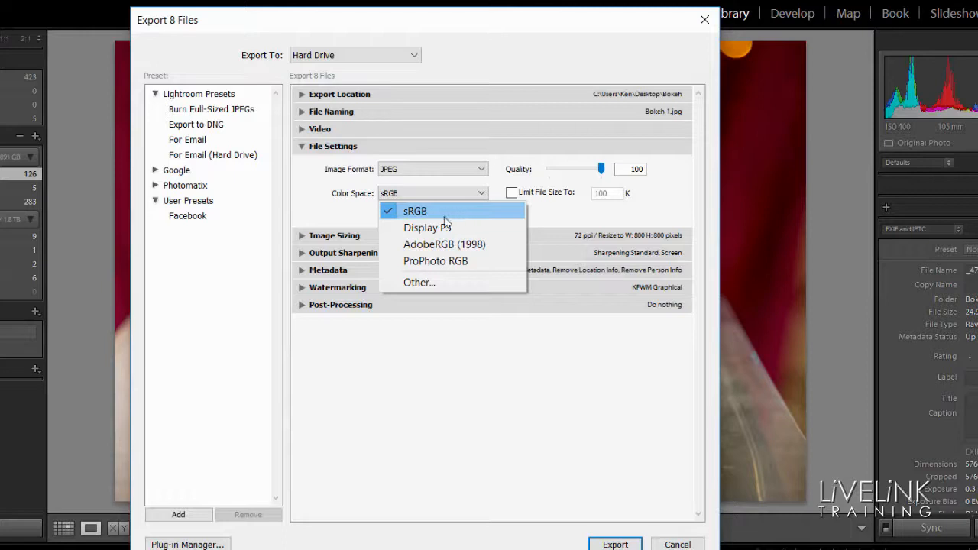
pyautogui.click(458, 211)
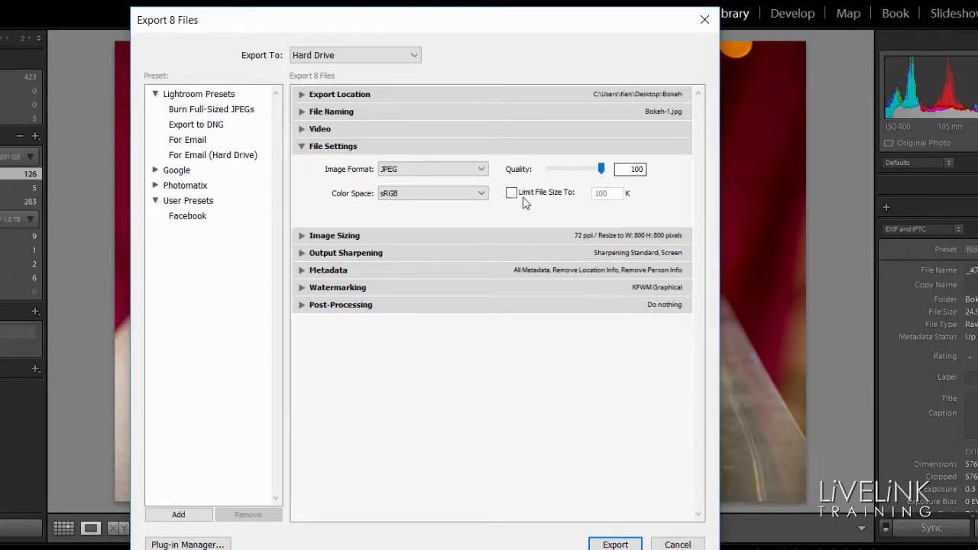
pyautogui.click(302, 147)
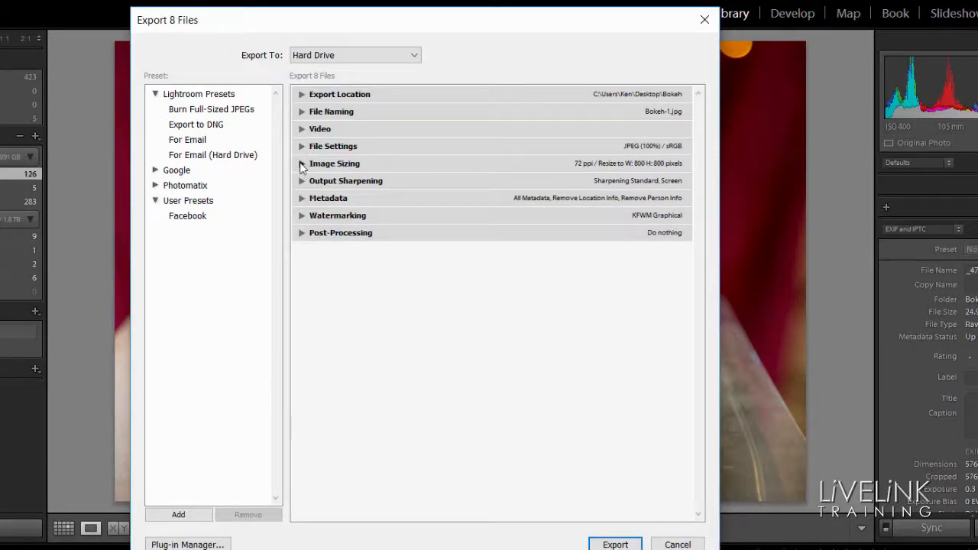
# - In the Image Sizing settings, enable Resize to Fit with Width & Height and use pixels as the unit
pyautogui.click(301, 164)
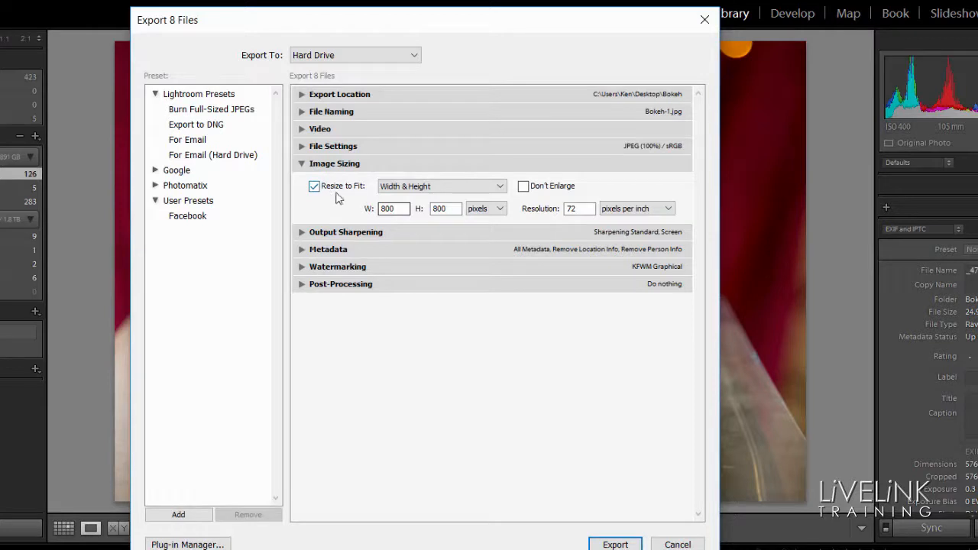
pyautogui.click(314, 187)
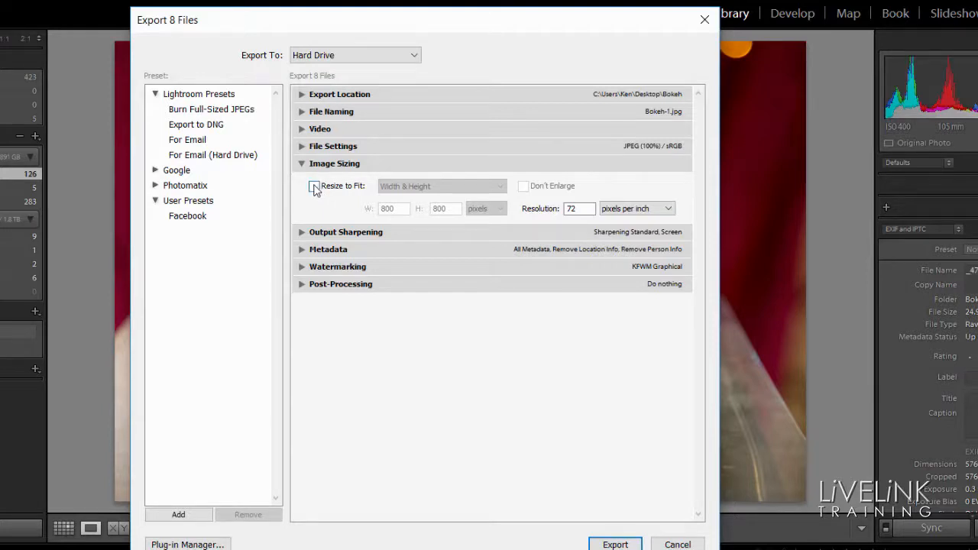
pyautogui.click(314, 187)
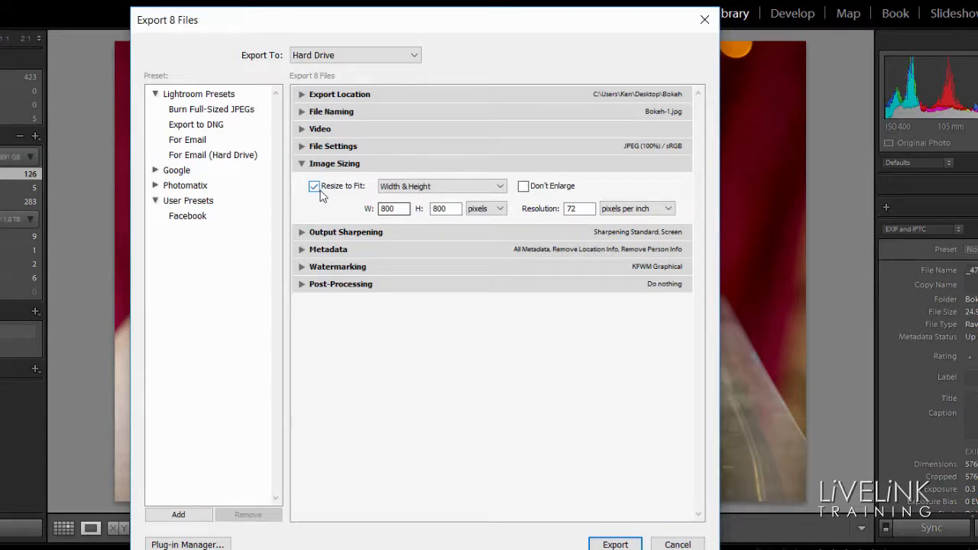
pyautogui.click(500, 187)
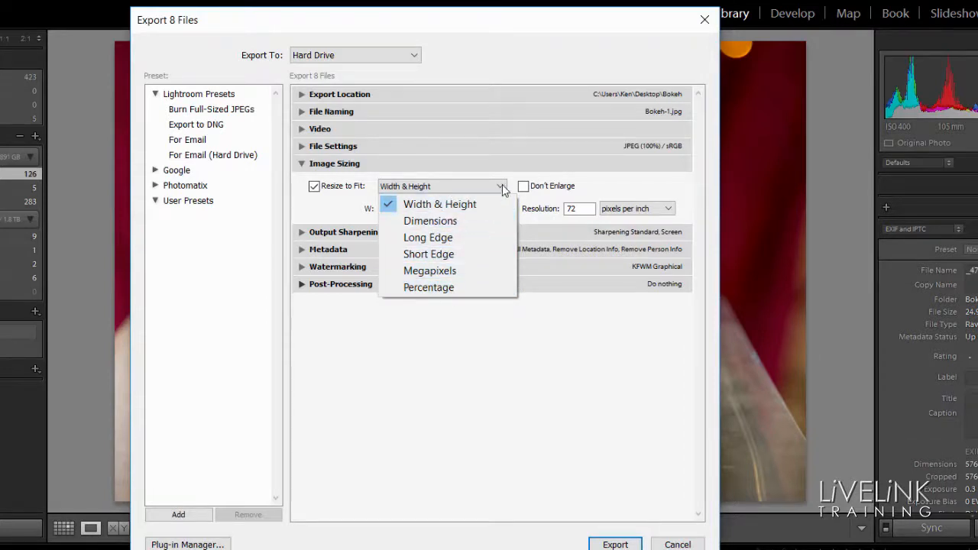
pyautogui.click(482, 204)
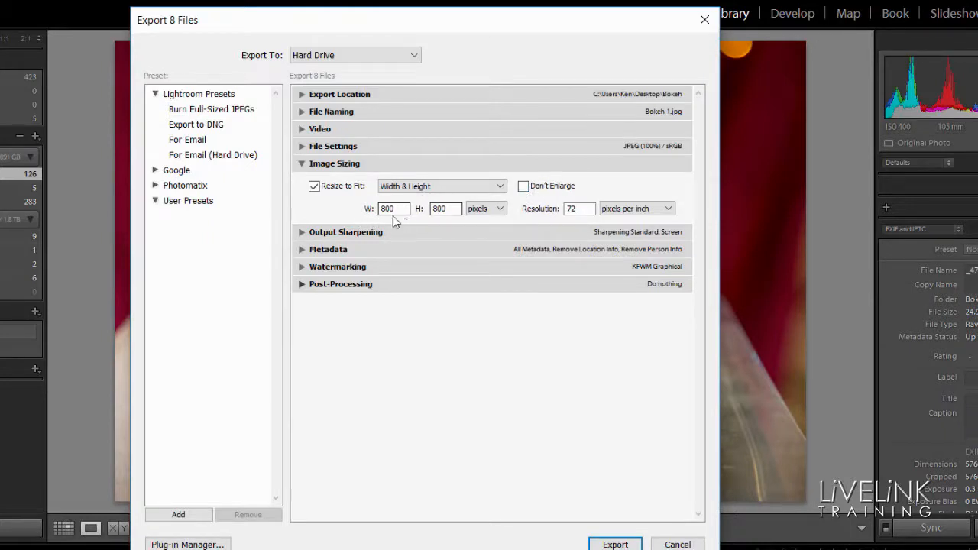
pyautogui.click(500, 212)
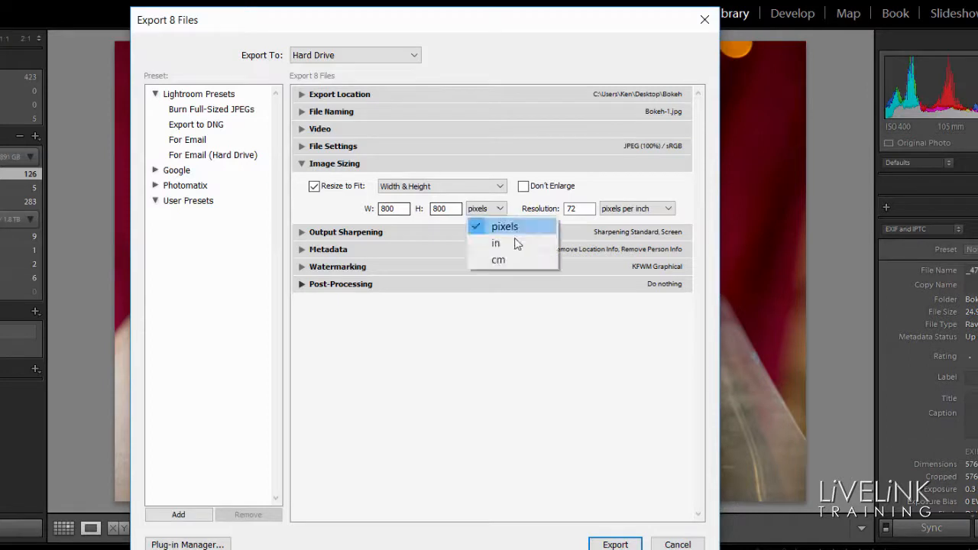
pyautogui.click(516, 233)
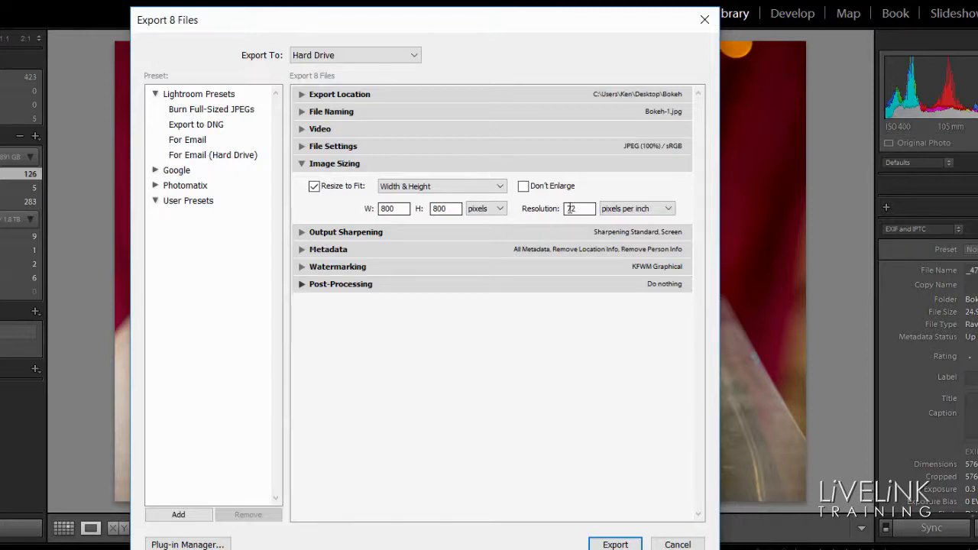
pyautogui.click(301, 164)
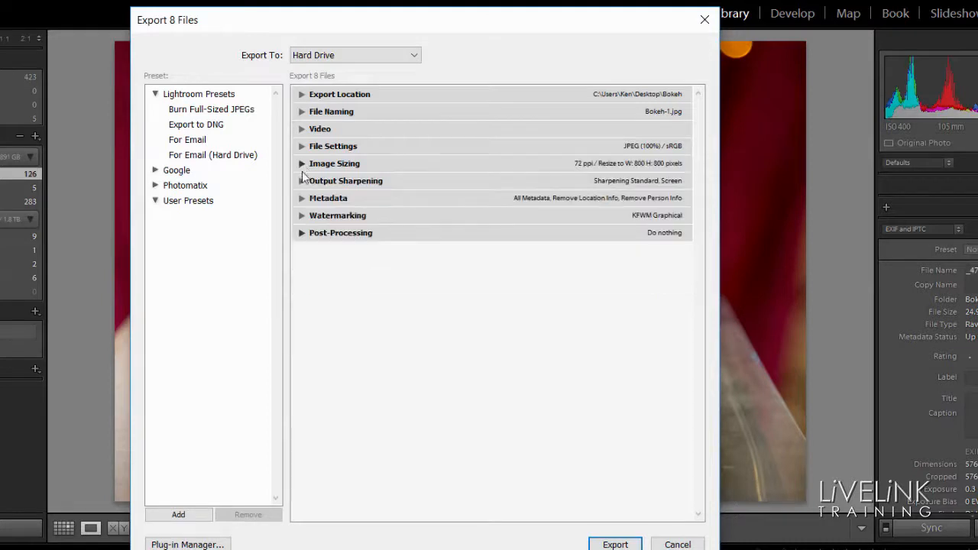
# - In the Output Sharpening settings, enable sharpening for Screen with the Standard amount
pyautogui.click(302, 181)
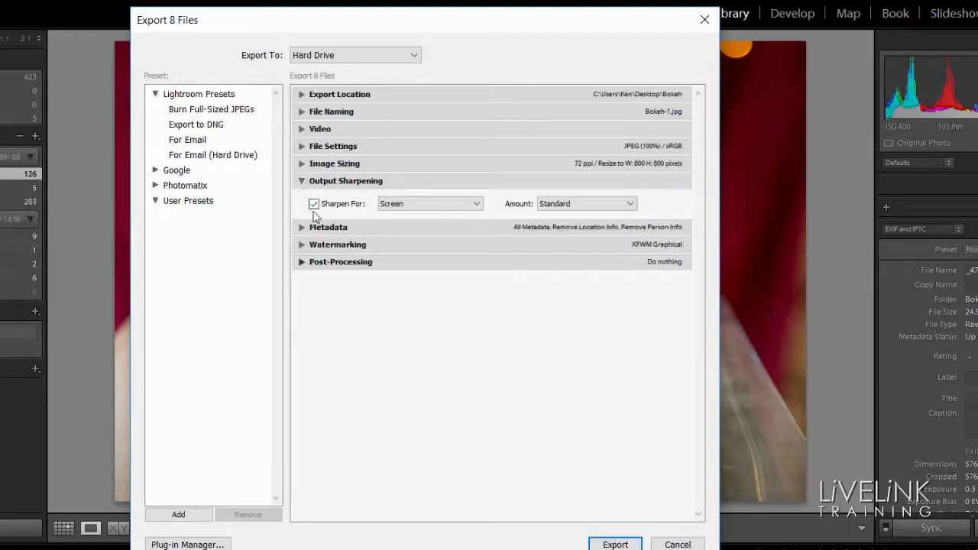
pyautogui.click(324, 205)
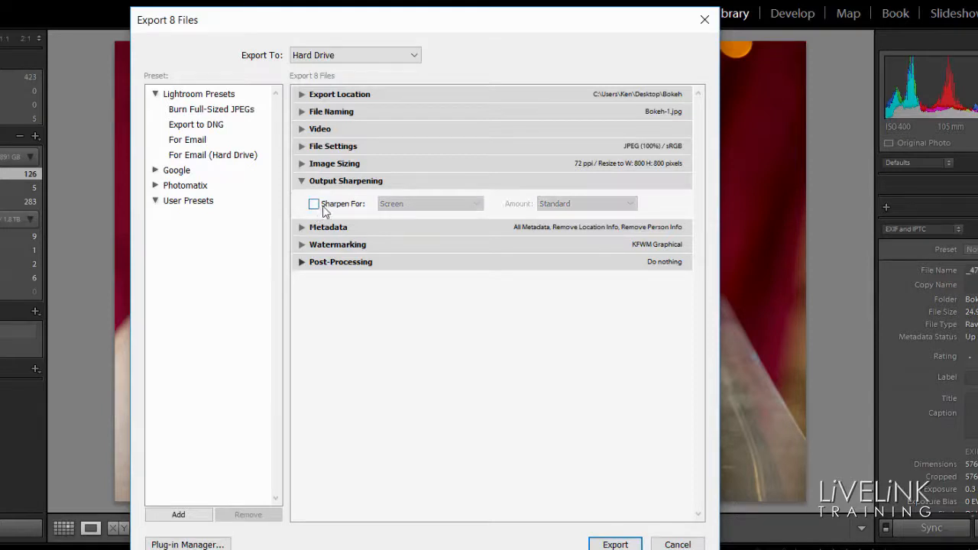
pyautogui.click(314, 207)
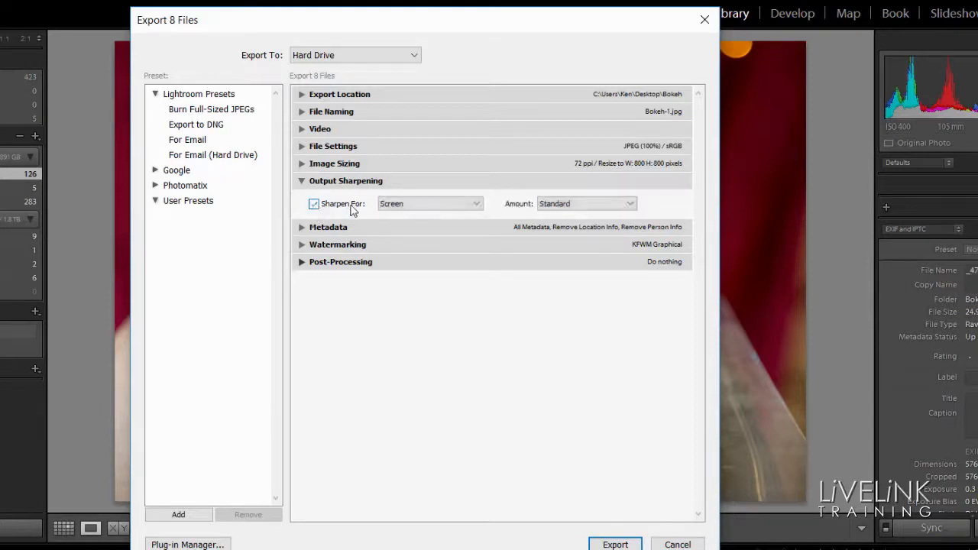
pyautogui.click(476, 204)
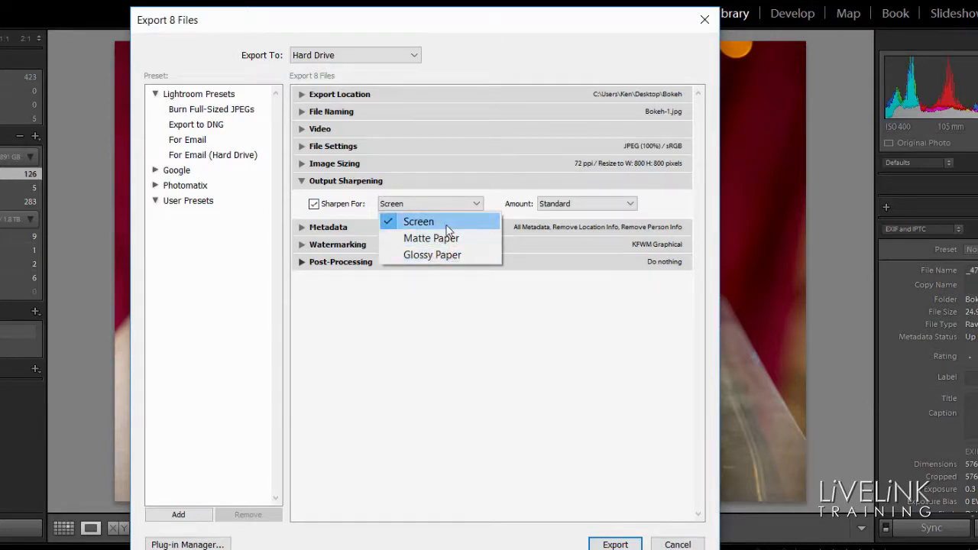
pyautogui.click(448, 225)
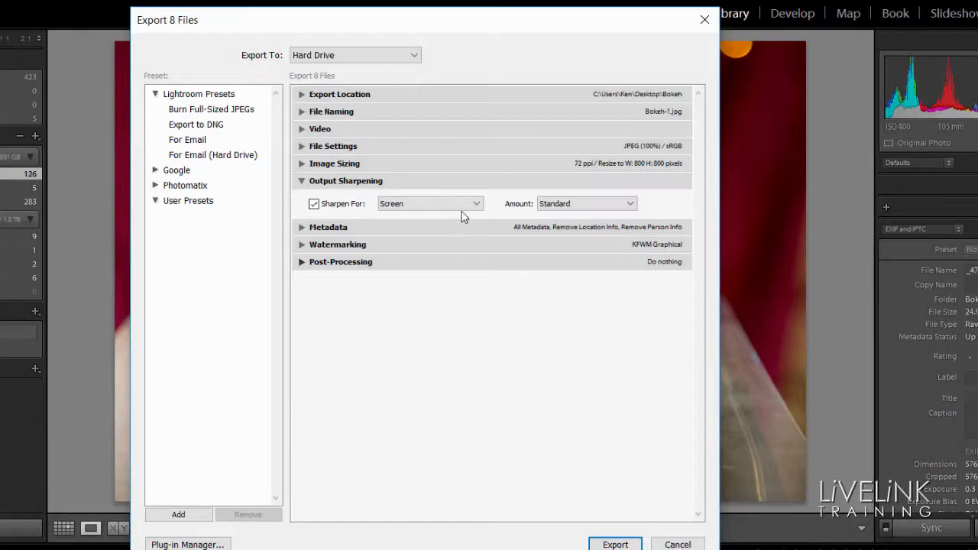
pyautogui.click(634, 206)
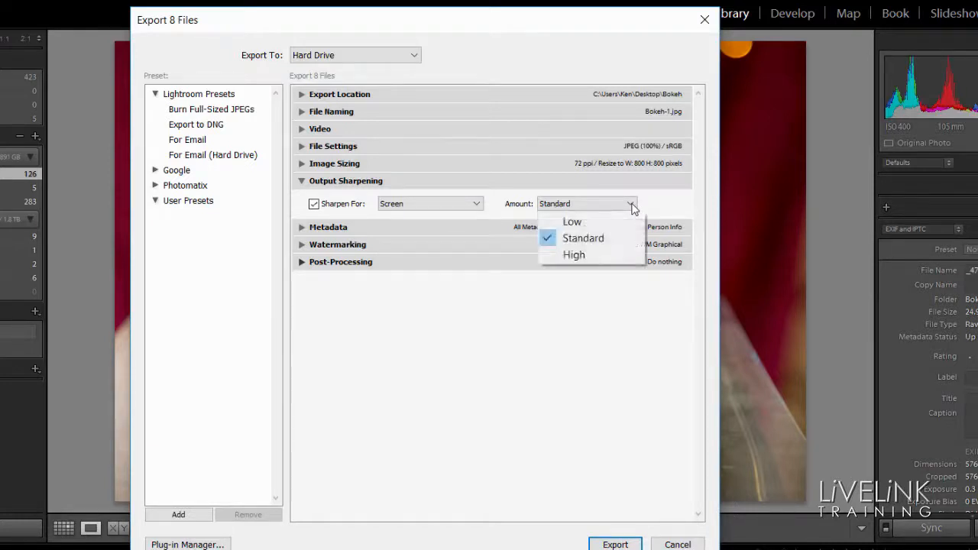
pyautogui.click(582, 242)
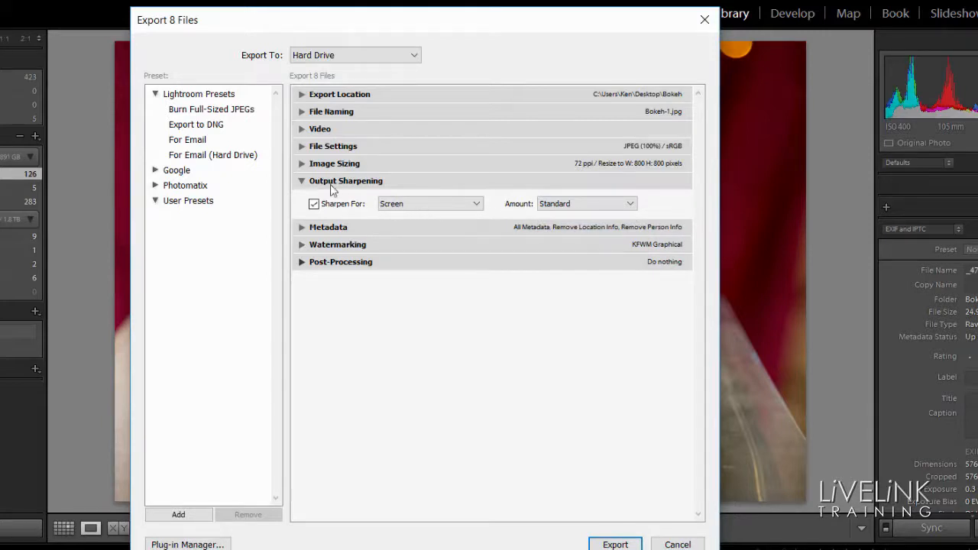
pyautogui.click(303, 182)
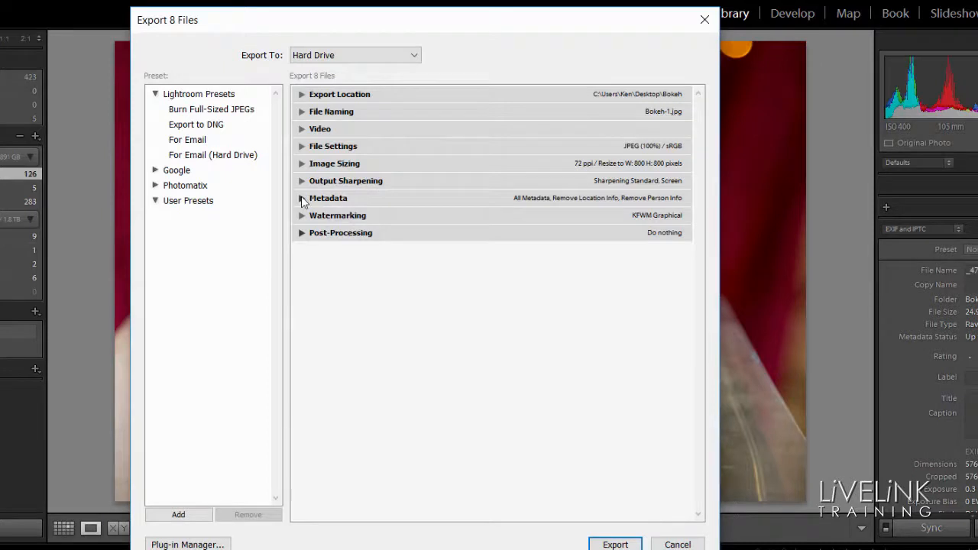
# - In the Metadata settings, include All Metadata and enable Remove Person Info
pyautogui.click(302, 199)
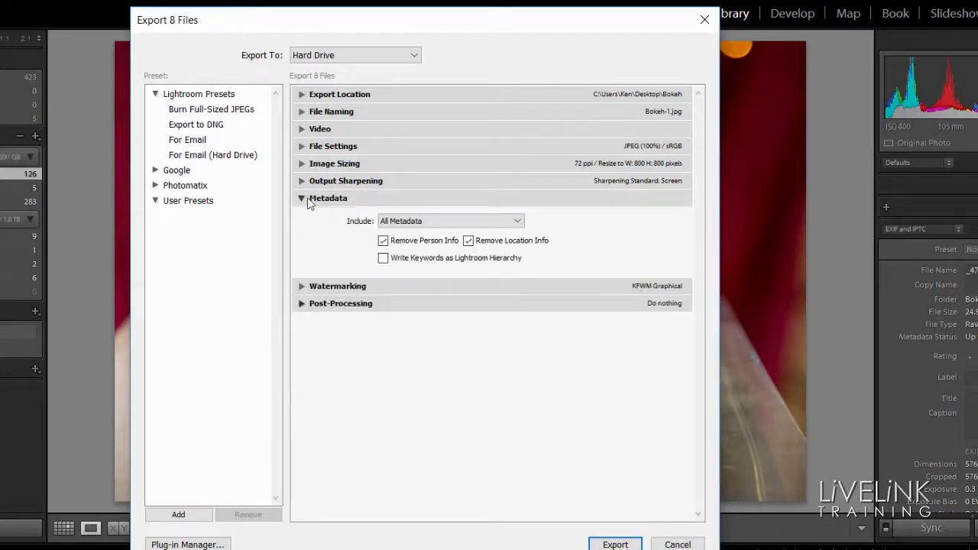
pyautogui.click(519, 223)
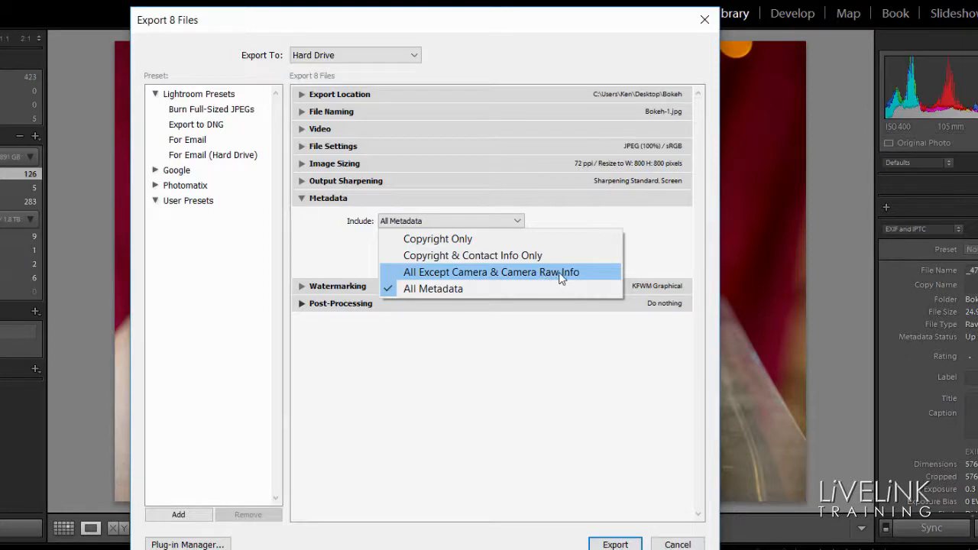
pyautogui.click(439, 289)
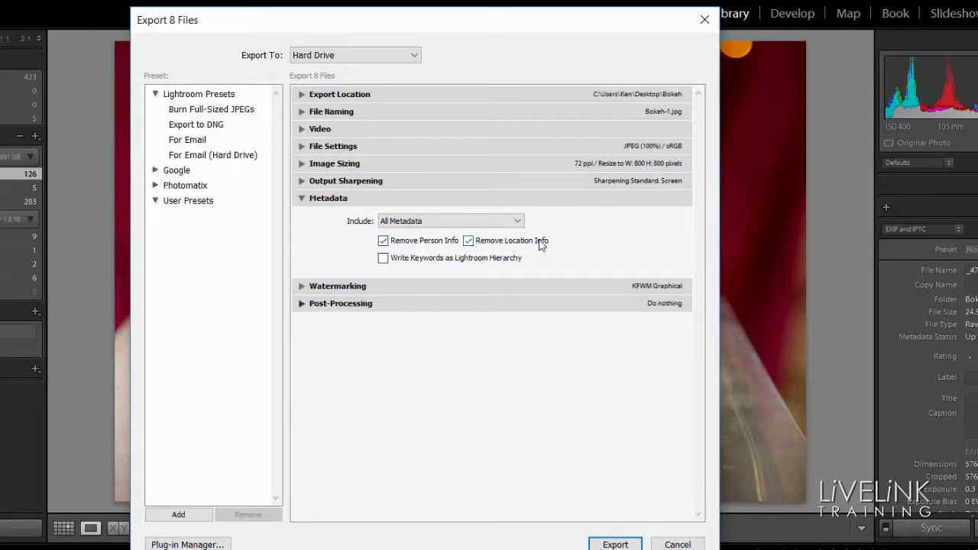
pyautogui.click(384, 241)
pyautogui.click(384, 241)
pyautogui.click(301, 198)
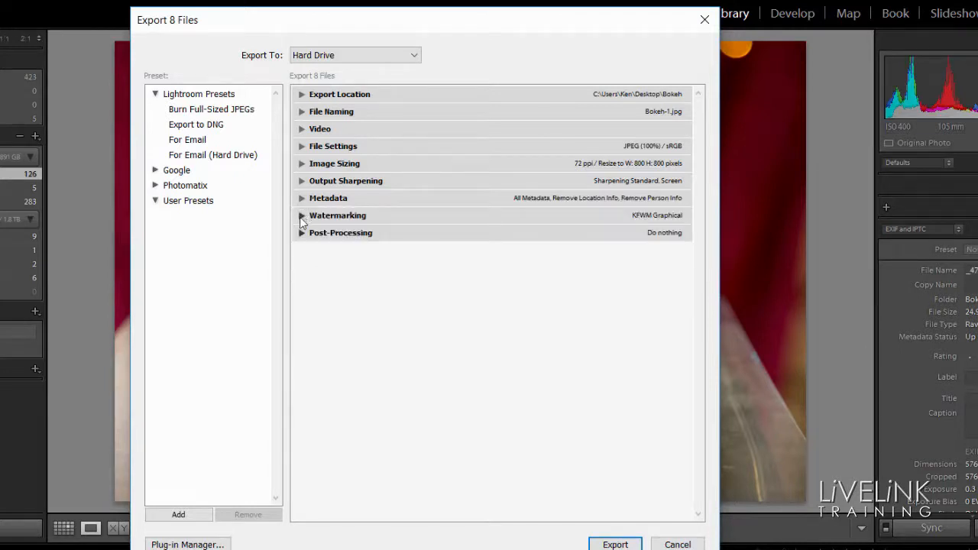
# - In the Watermarking settings, enable the KFWM Graphical watermark and look through the available watermarks
pyautogui.click(302, 216)
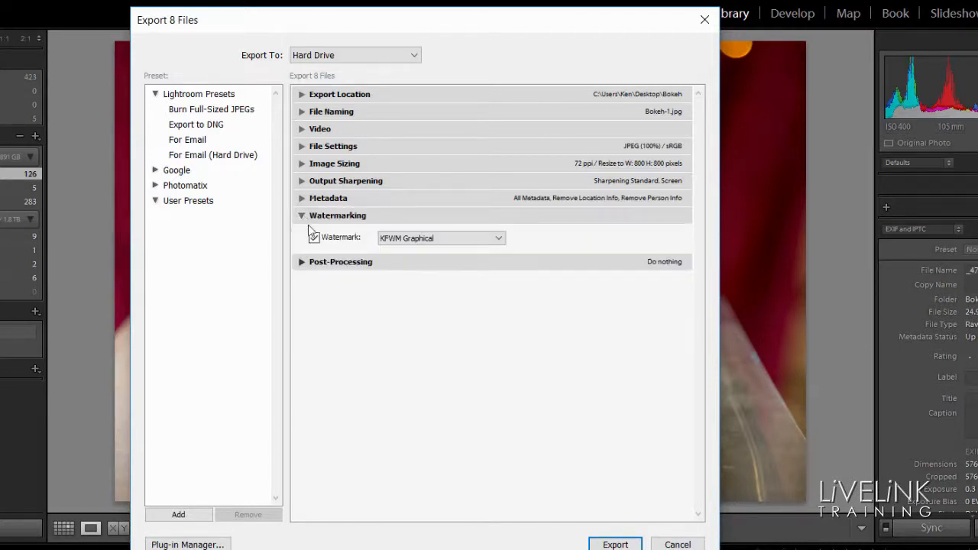
pyautogui.click(314, 239)
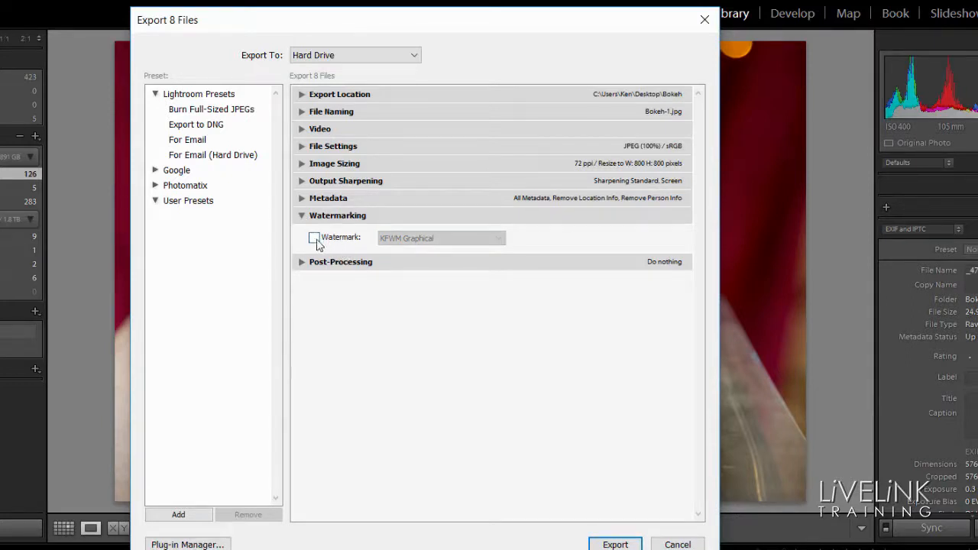
pyautogui.click(315, 238)
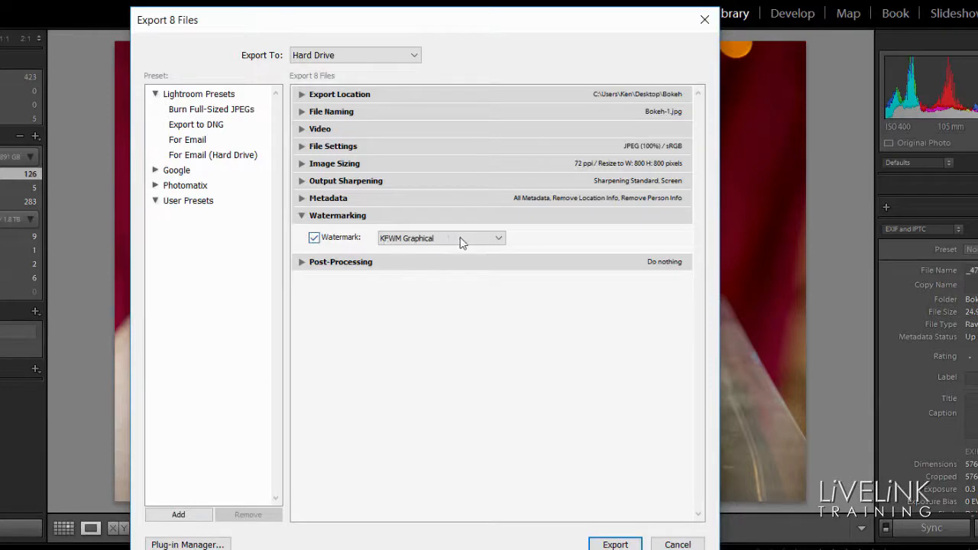
pyautogui.click(500, 239)
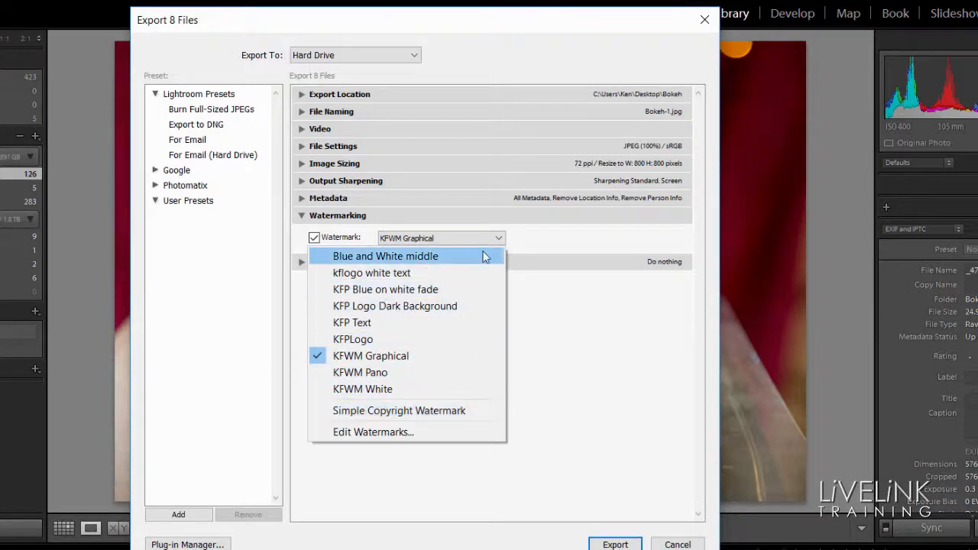
pyautogui.click(538, 245)
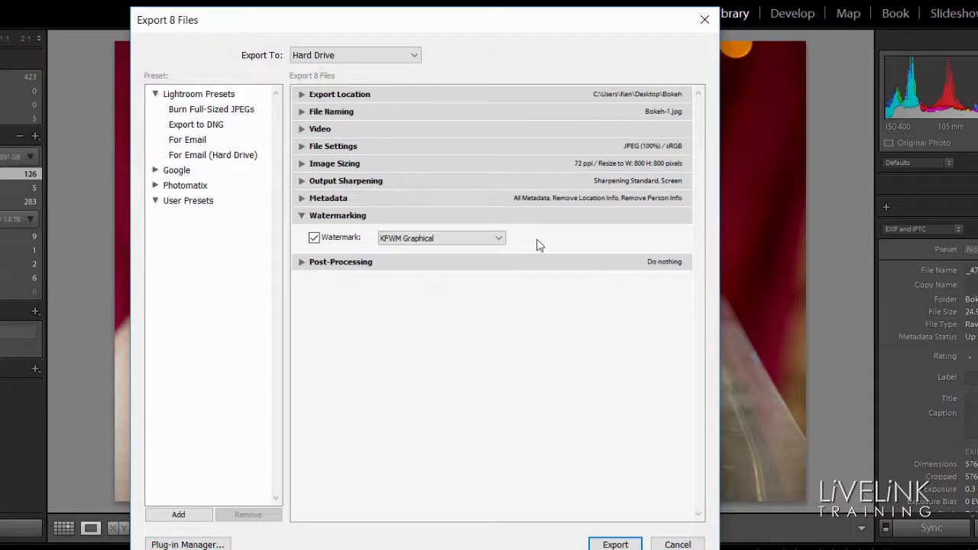
pyautogui.click(302, 216)
# - In the Post-Processing settings, choose Do nothing after export, and keep Hard Drive as the export destination
pyautogui.click(302, 234)
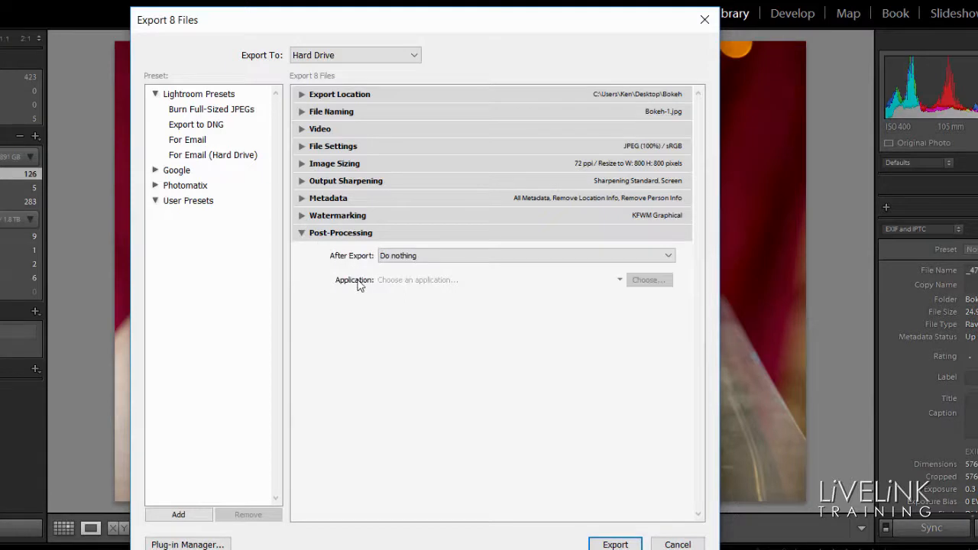
pyautogui.click(669, 263)
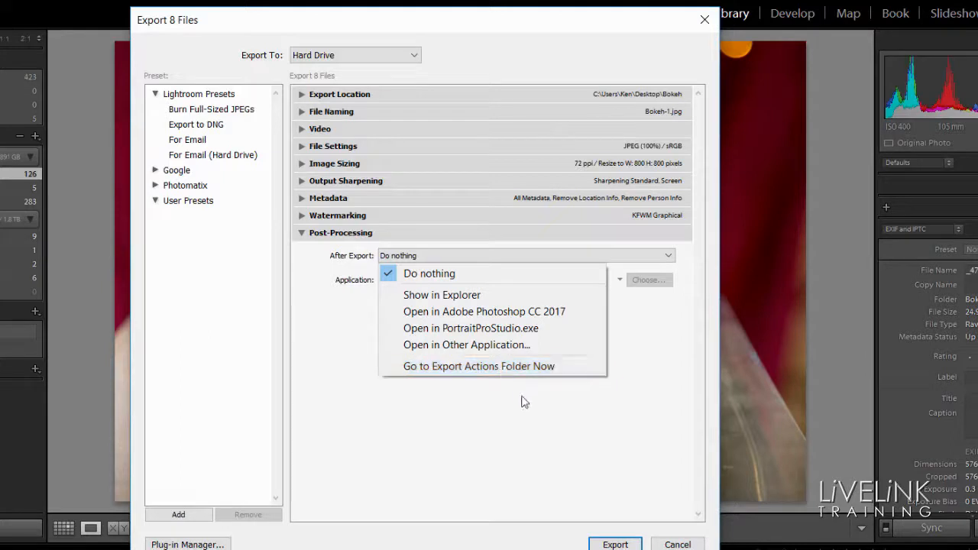
pyautogui.click(482, 275)
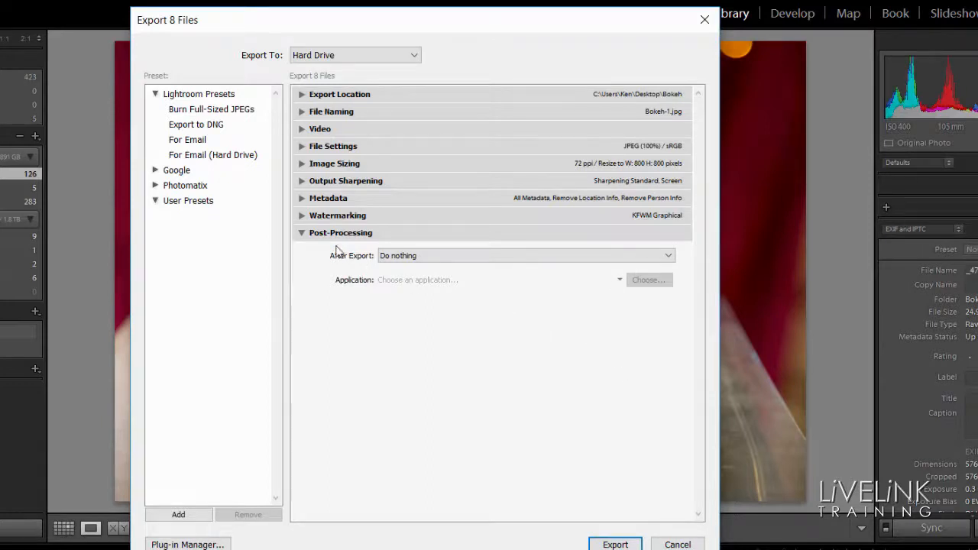
pyautogui.click(302, 234)
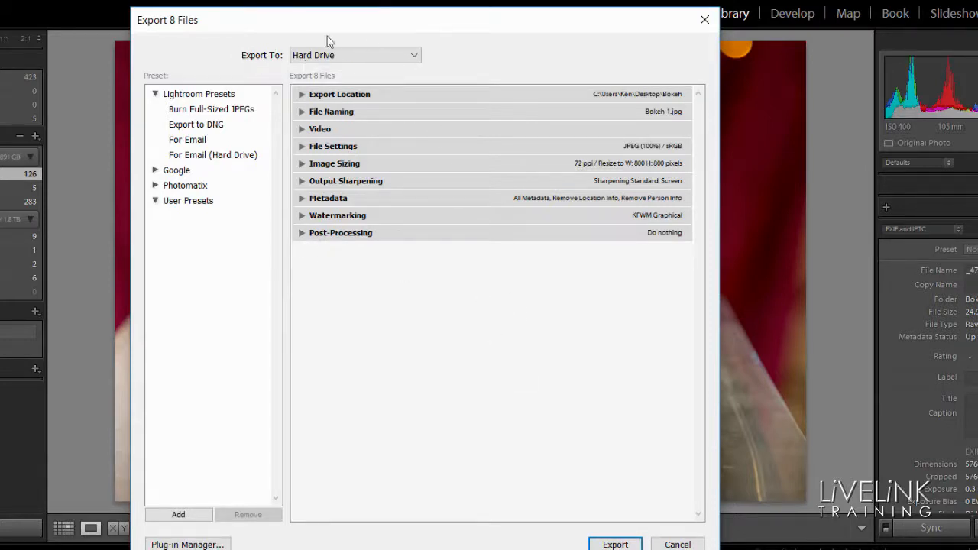
pyautogui.click(415, 59)
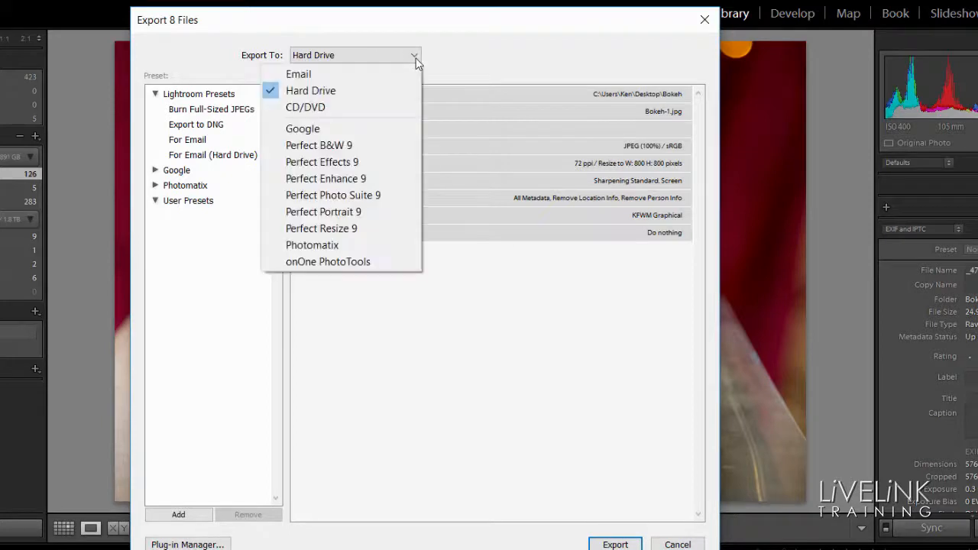
pyautogui.click(321, 95)
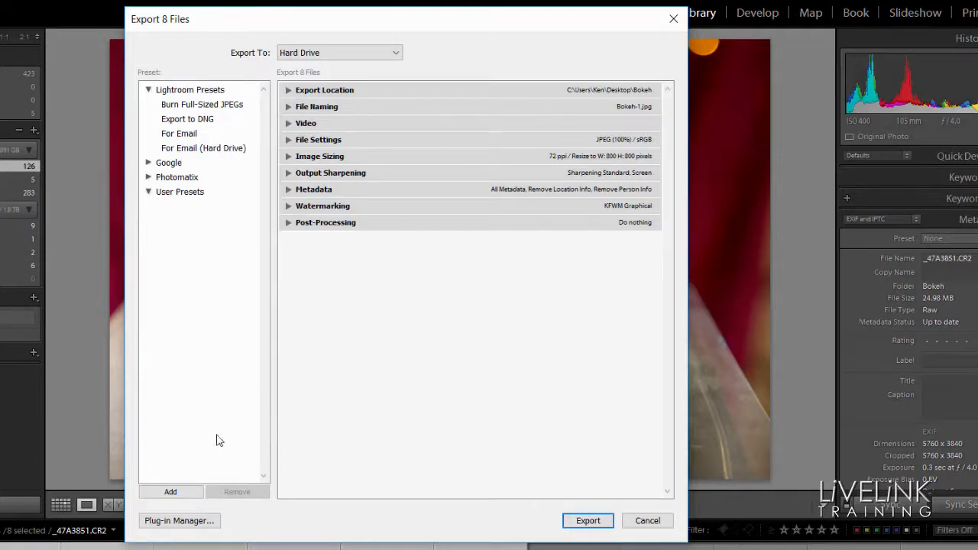
# - Save the current export settings as a preset named Facebook in User Presets, and close the export settings without exporting
pyautogui.click(170, 493)
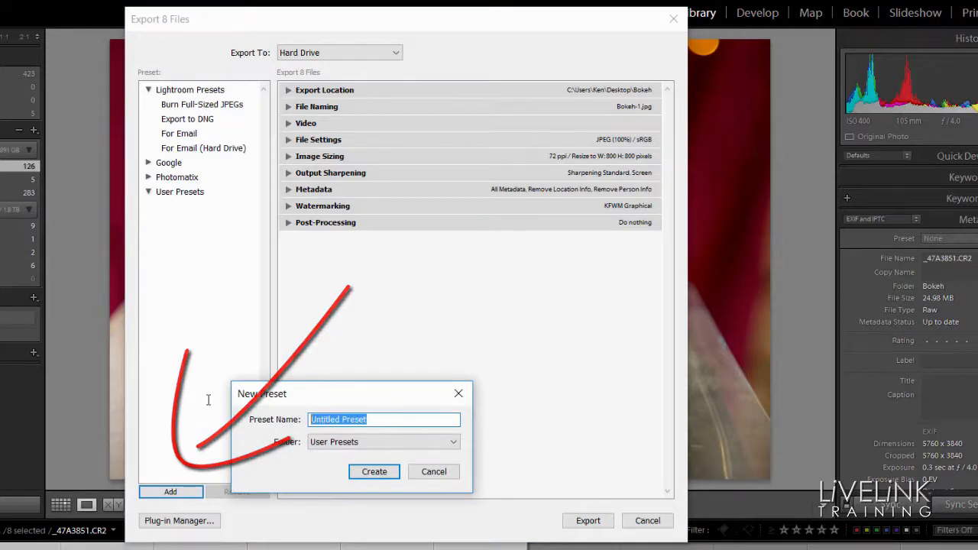
pyautogui.write('Facebook')
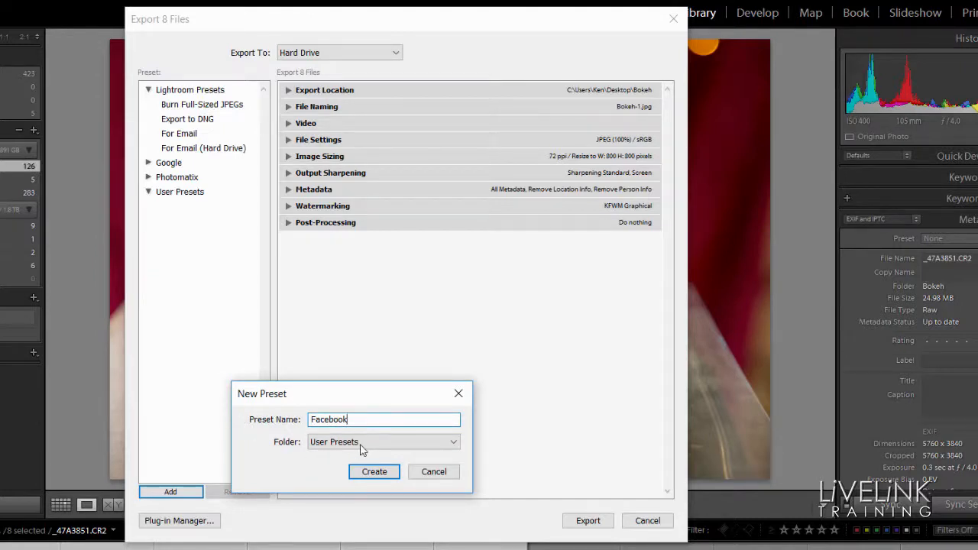
pyautogui.click(374, 472)
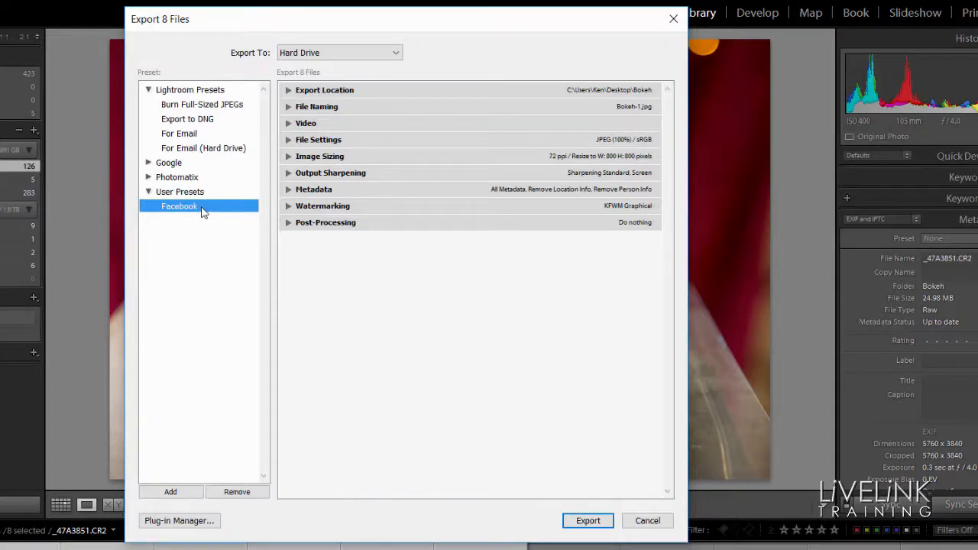
pyautogui.click(648, 522)
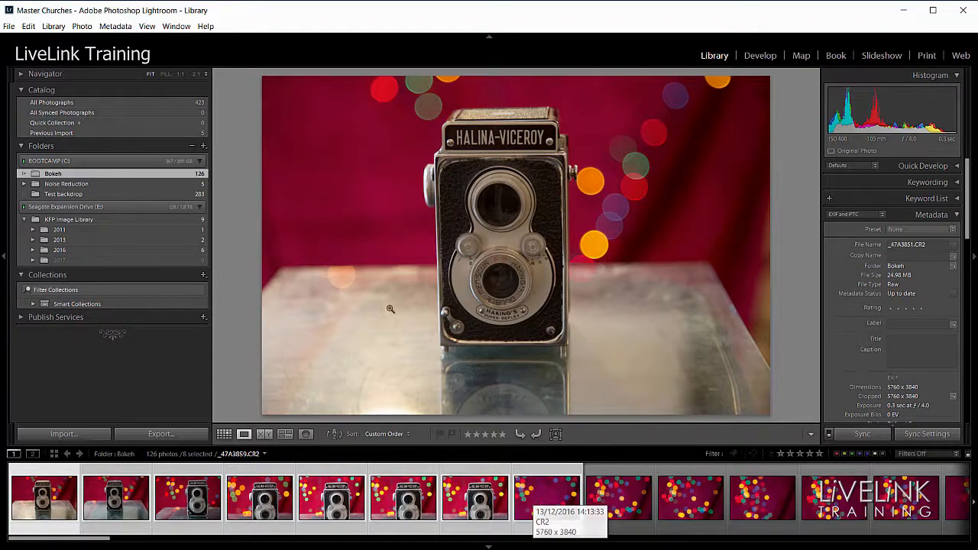
# - Export the eight selected photos with the Facebook user preset
pyautogui.click(8, 26)
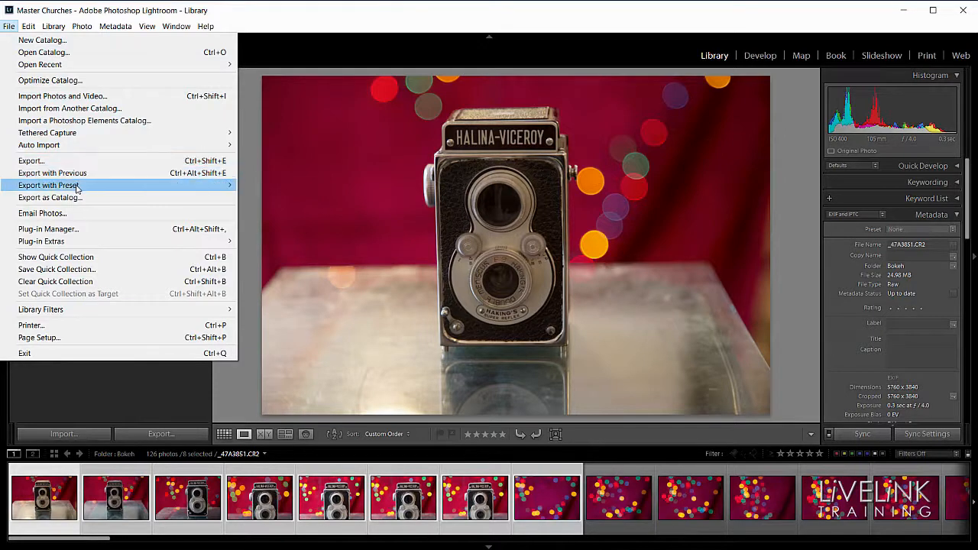
pyautogui.moveTo(76, 188)
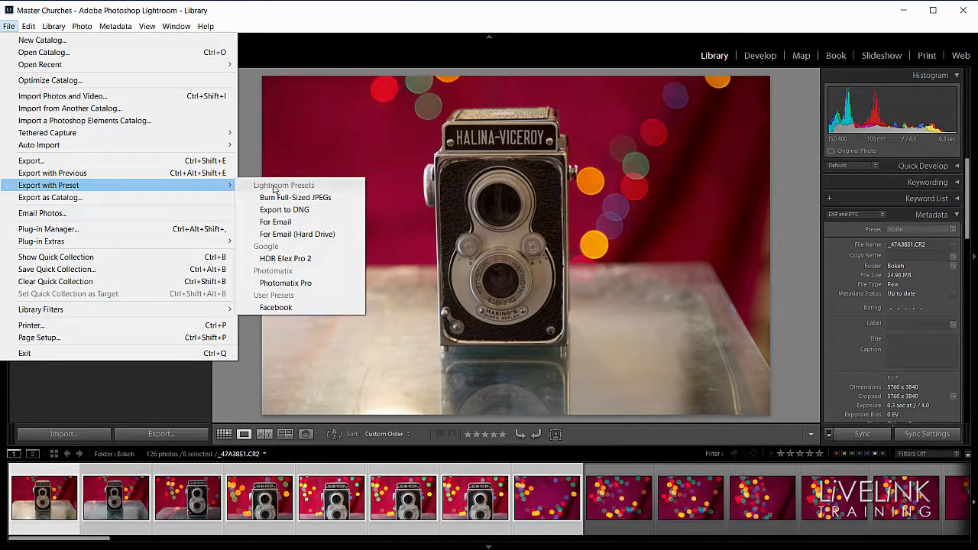
pyautogui.click(276, 307)
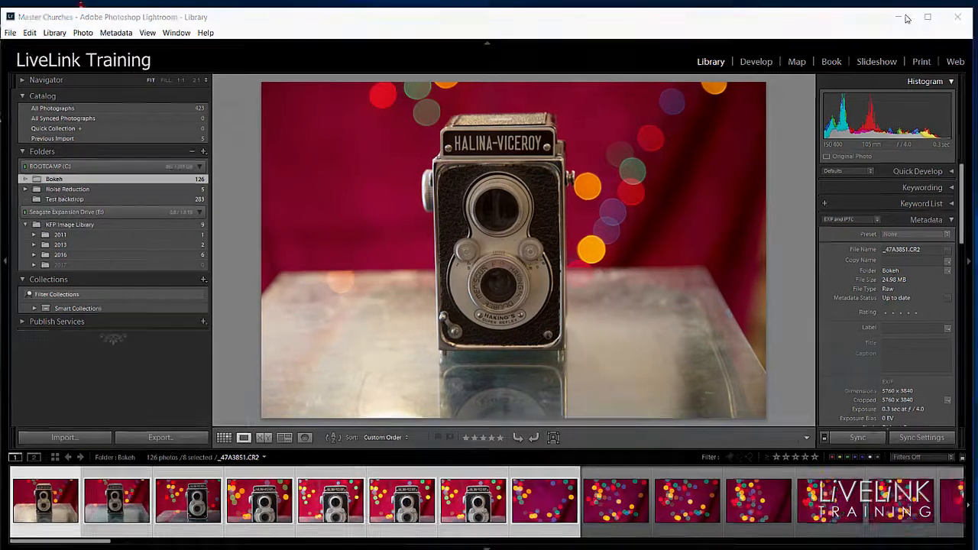
# - Switch to the Windows desktop, open the Bokeh folder and check the exported images' names, file type and dimensions
pyautogui.click(906, 12)
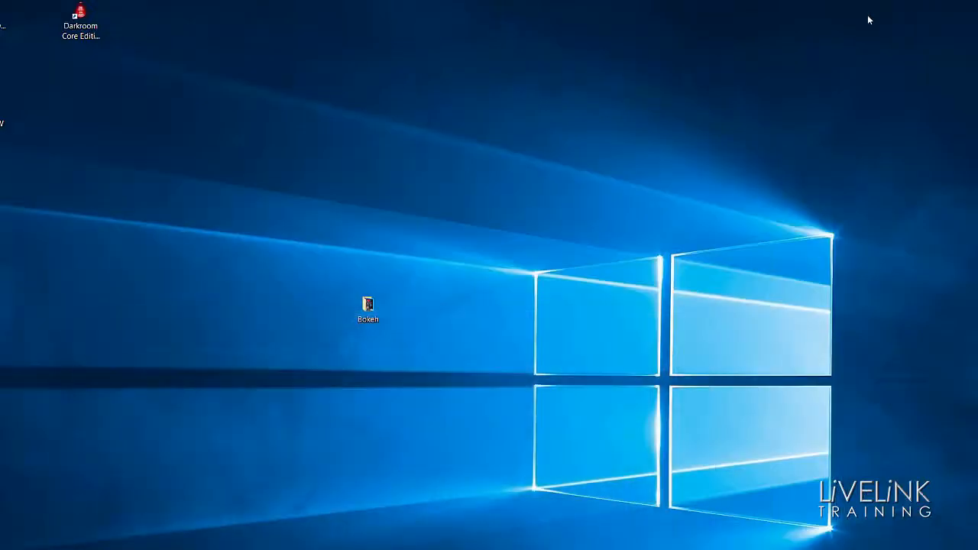
pyautogui.doubleClick(368, 308)
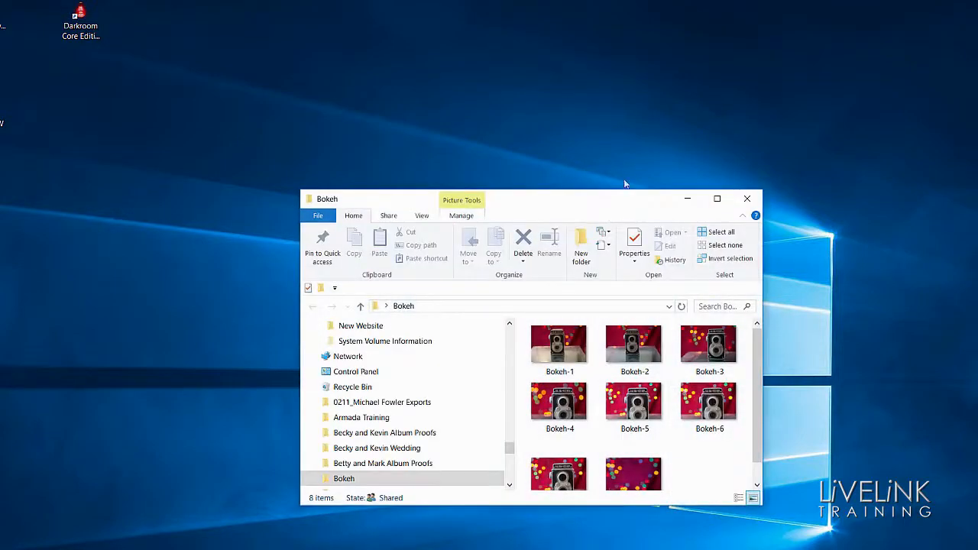
pyautogui.moveTo(614, 200); pyautogui.dragTo(607, 80)
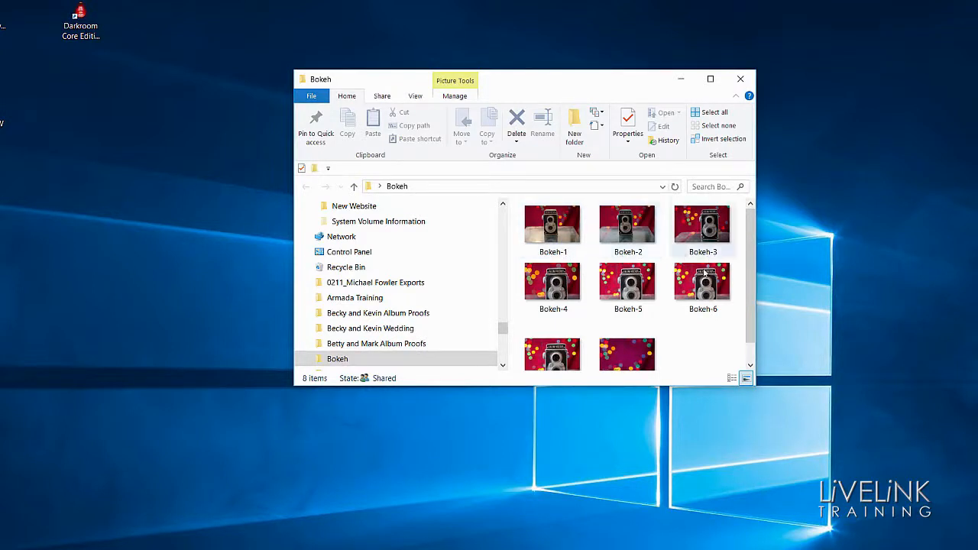
pyautogui.scroll(-1, 747, 310)
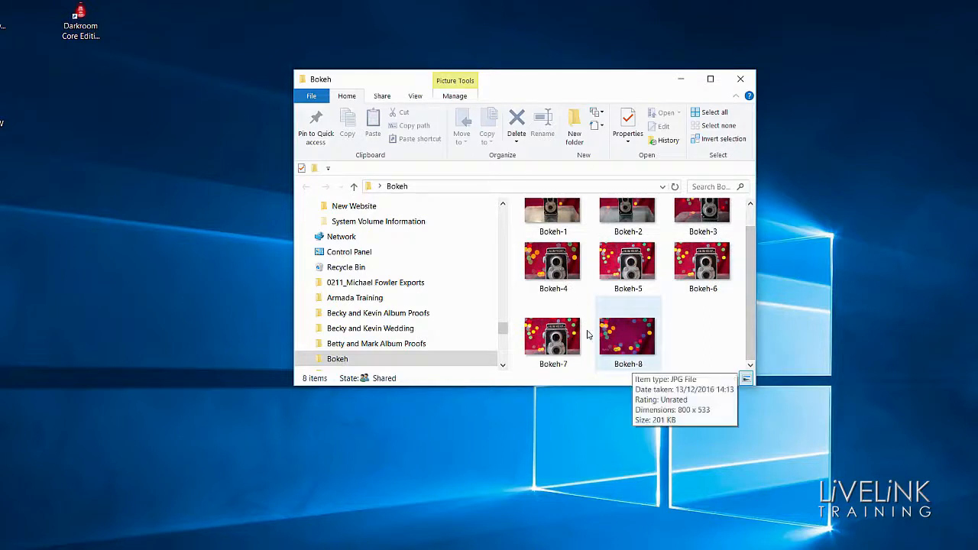
pyautogui.moveTo(527, 277)
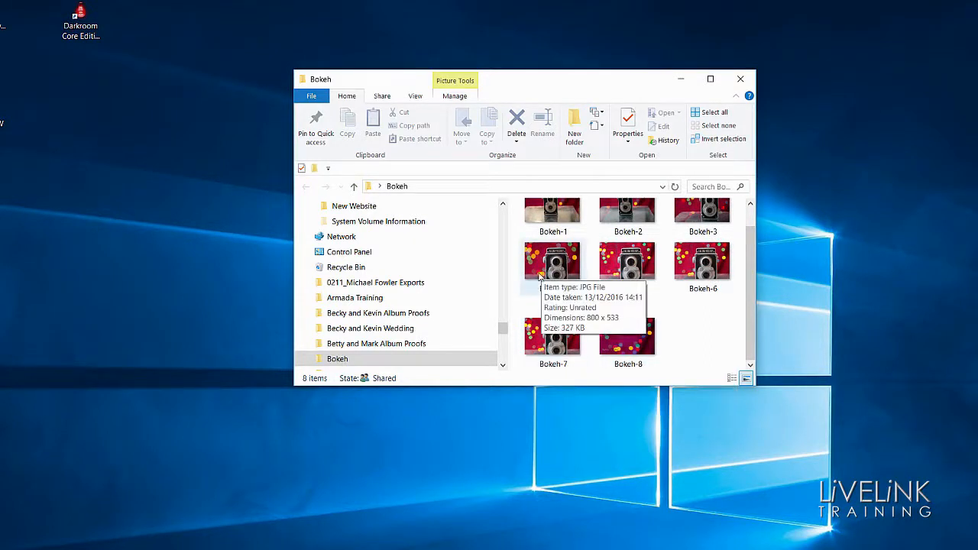